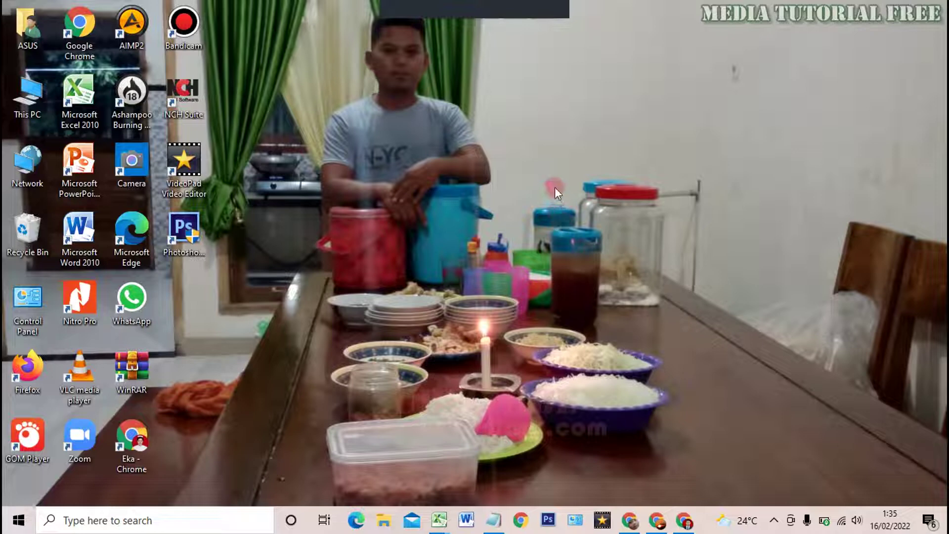
# Step: Bring the Excel resident sheet forward and highlight the blank separator row 7 across the table
pyautogui.click(443, 527)
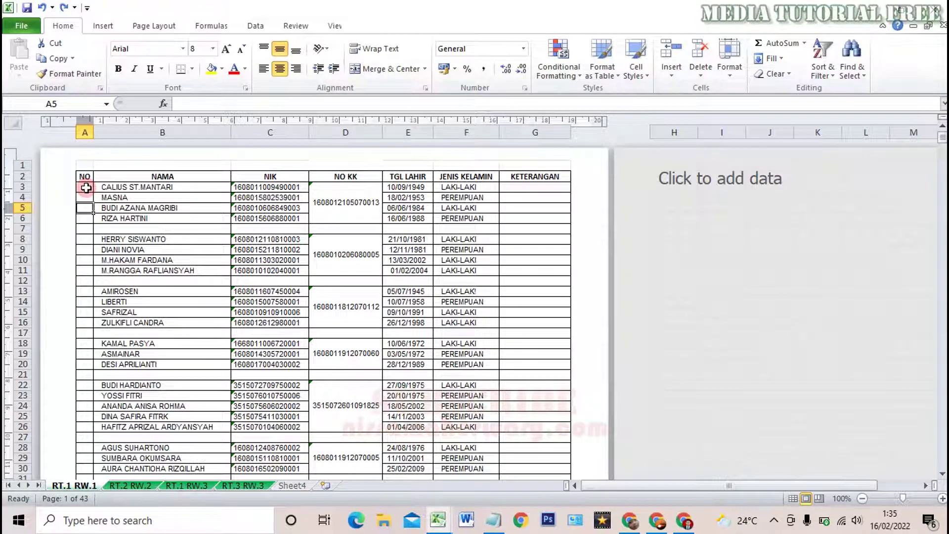
pyautogui.click(85, 228)
pyautogui.click(87, 240)
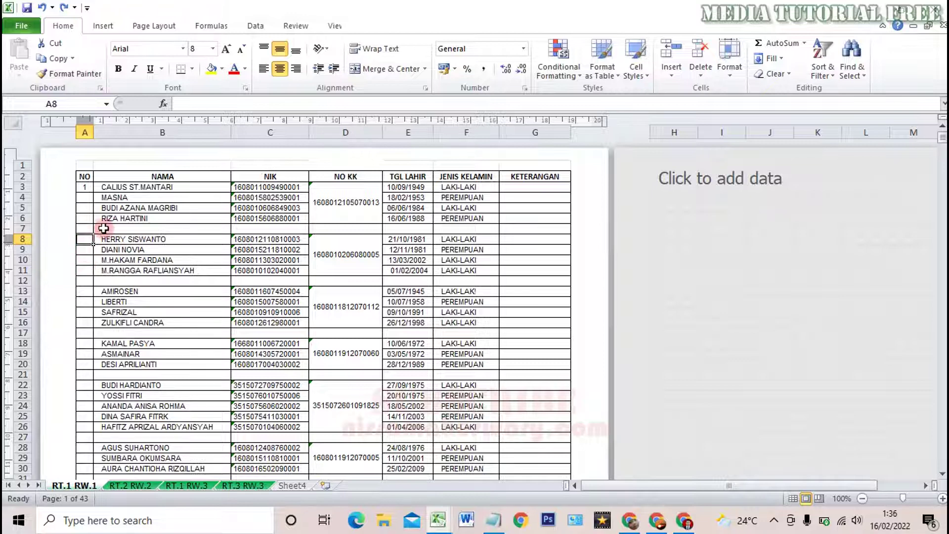
pyautogui.moveTo(85, 228); pyautogui.dragTo(515, 228)
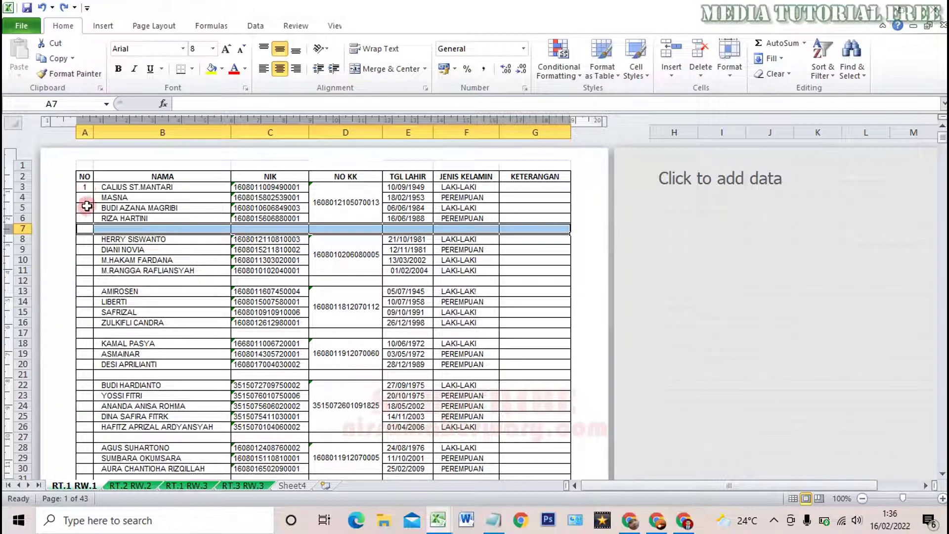
pyautogui.moveTo(86, 229); pyautogui.dragTo(524, 225)
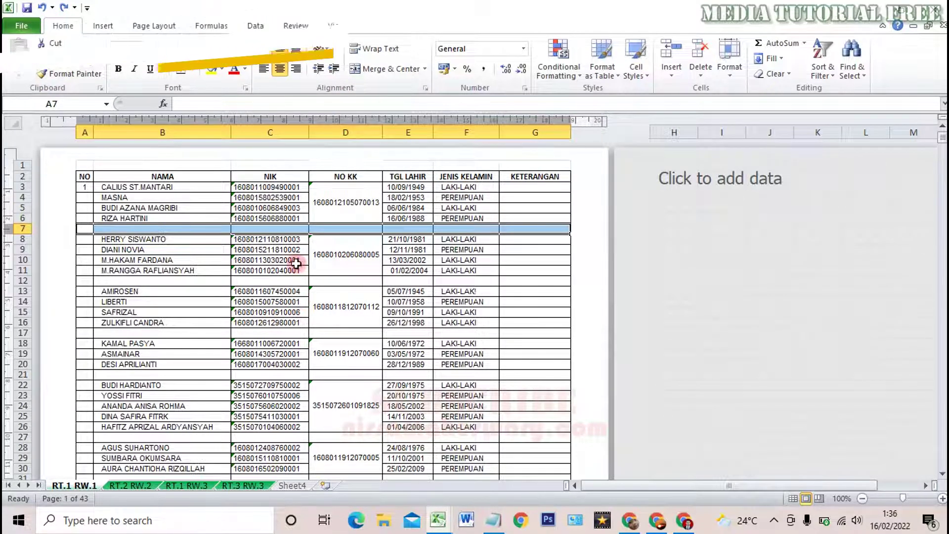
pyautogui.click(333, 27)
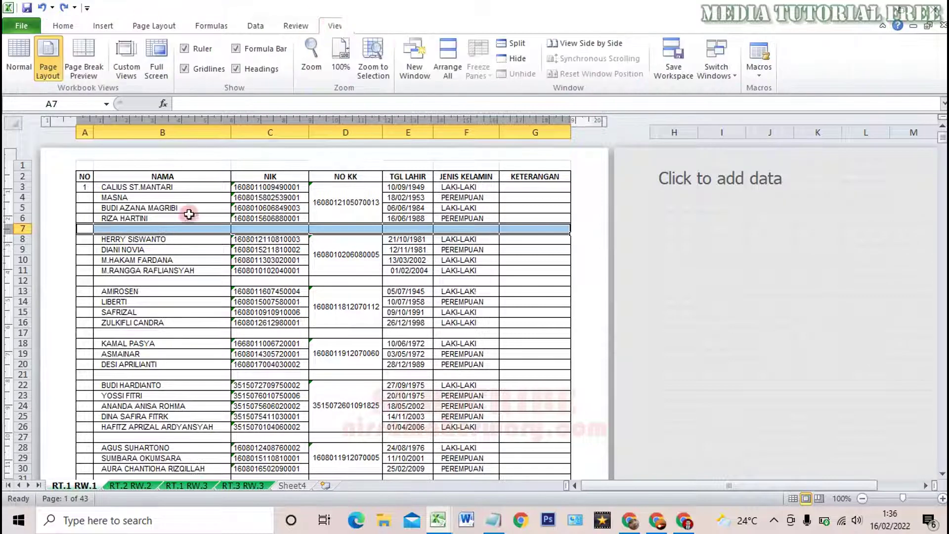
# Step: Switch the resident sheet to Normal view, clear the row 7 highlight and select A4
pyautogui.click(13, 53)
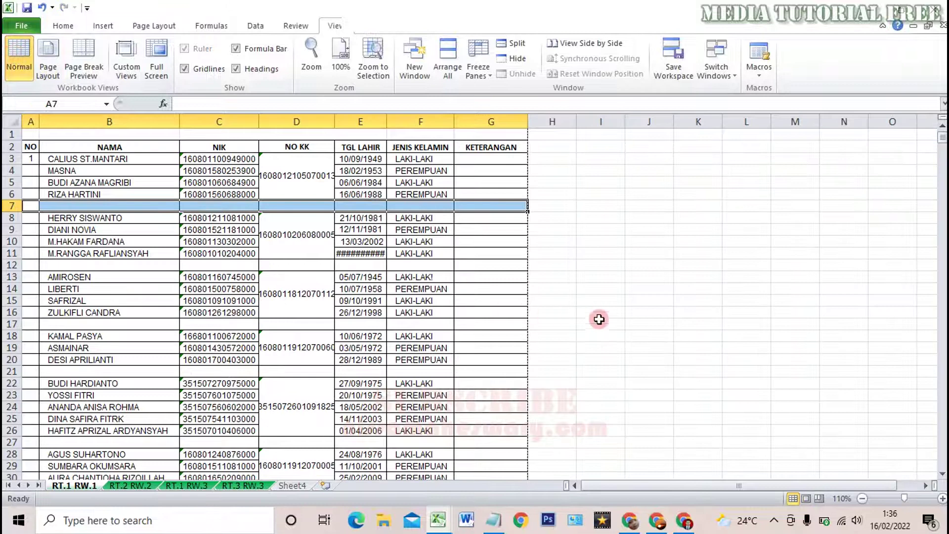
pyautogui.keyDown('ctrl'); pyautogui.scroll(1, 630, 464); pyautogui.keyUp('ctrl')
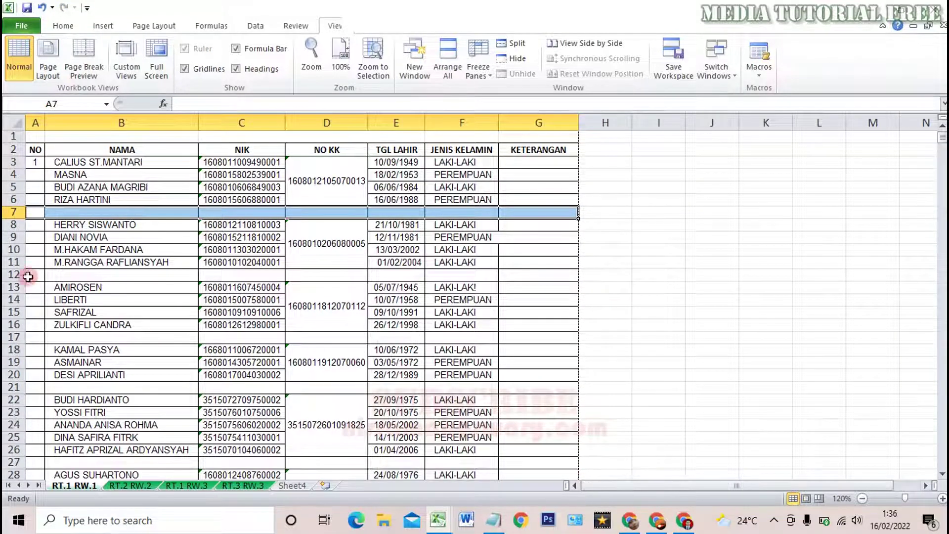
pyautogui.click(712, 275)
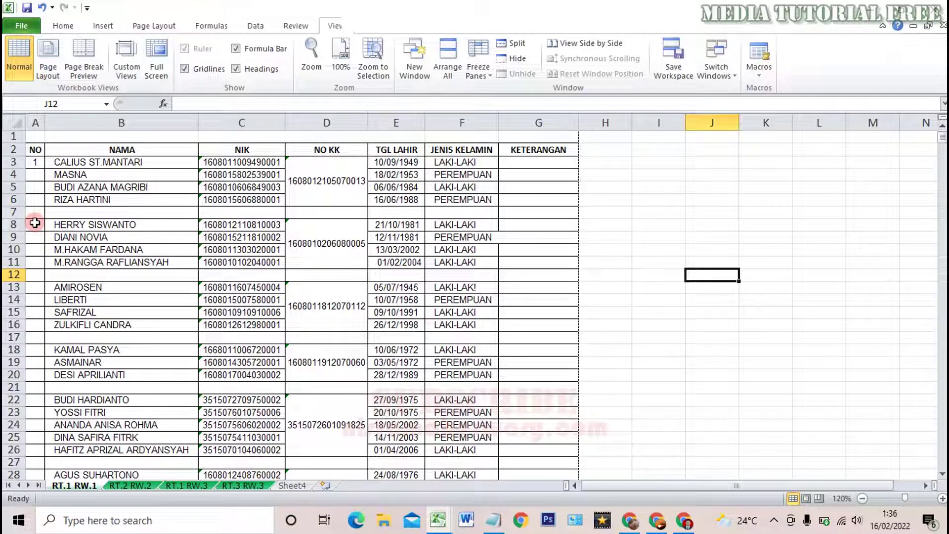
pyautogui.click(35, 175)
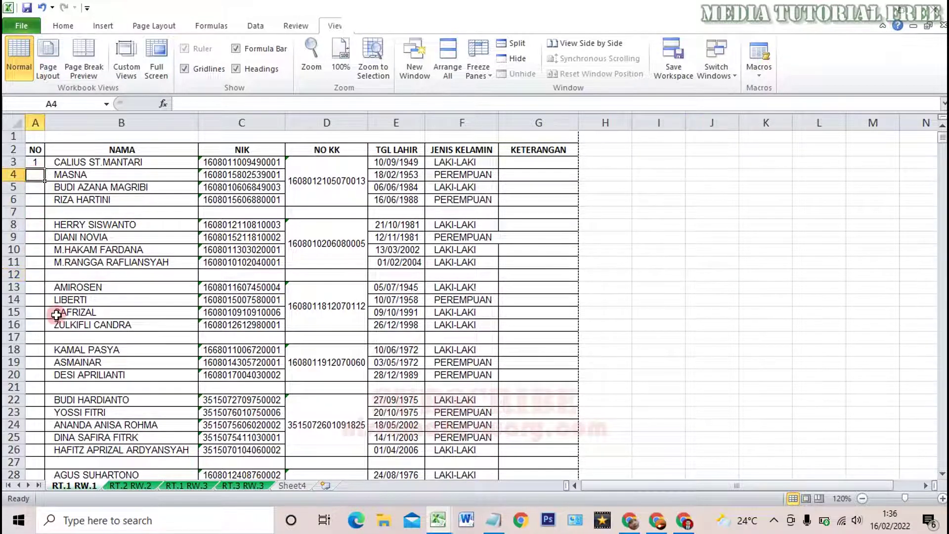
# Step: Type 2, 3, 4 in A4:A6 and start the second group at 1, 2 in A8:A9
pyautogui.write('2')
pyautogui.press('Return')
pyautogui.write('3')
pyautogui.press('Return')
pyautogui.write('4')
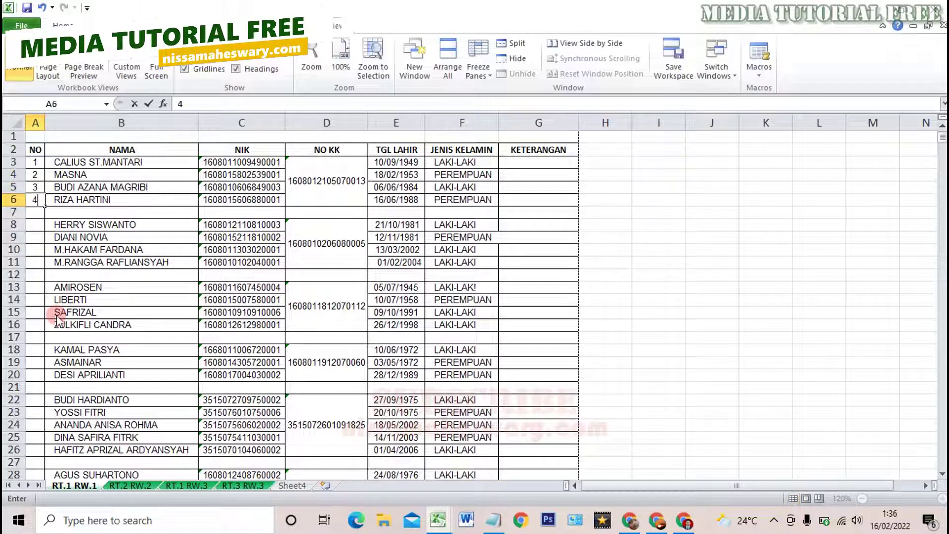
pyautogui.press('Return')
pyautogui.press('Return')
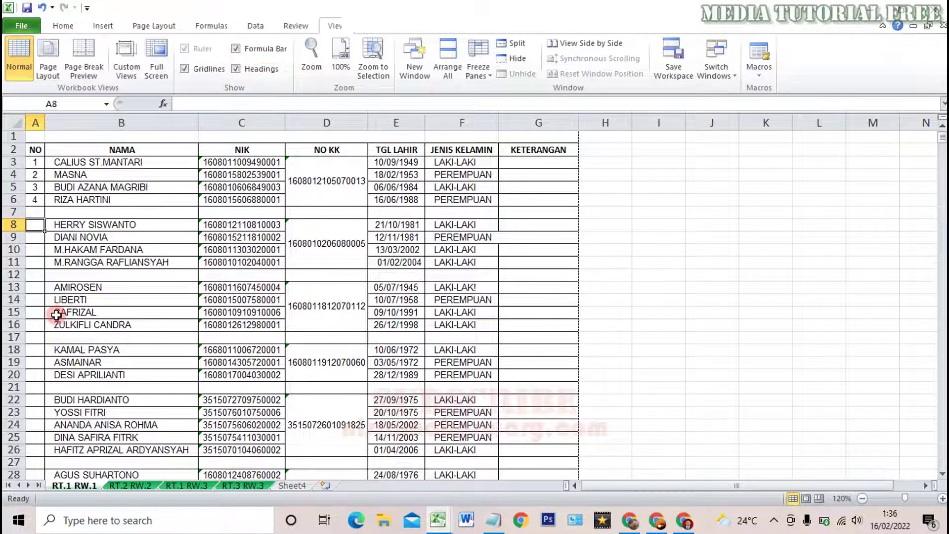
pyautogui.write('1')
pyautogui.press('Return')
pyautogui.write('2')
pyautogui.press('Return')
pyautogui.write('3')
pyautogui.press('Return')
pyautogui.write('4')
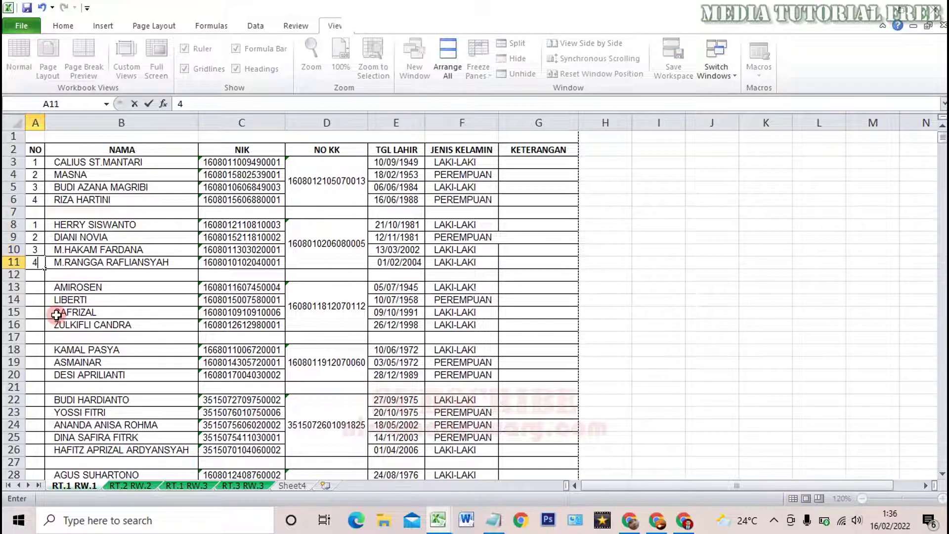
pyautogui.press('Return')
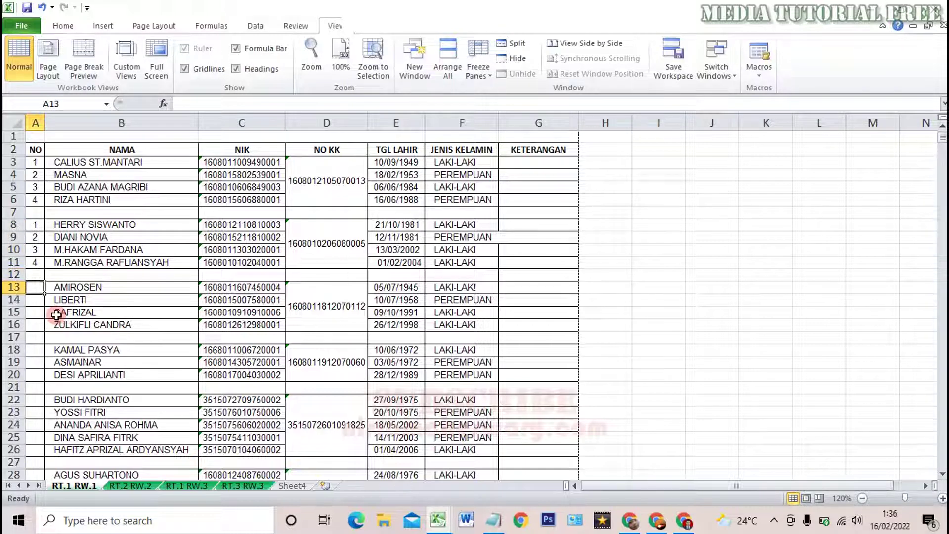
# Step: Fill the 1, 2 series down column A, then delete the excess numbers in A12:A26
pyautogui.moveTo(35, 224); pyautogui.dragTo(36, 236)
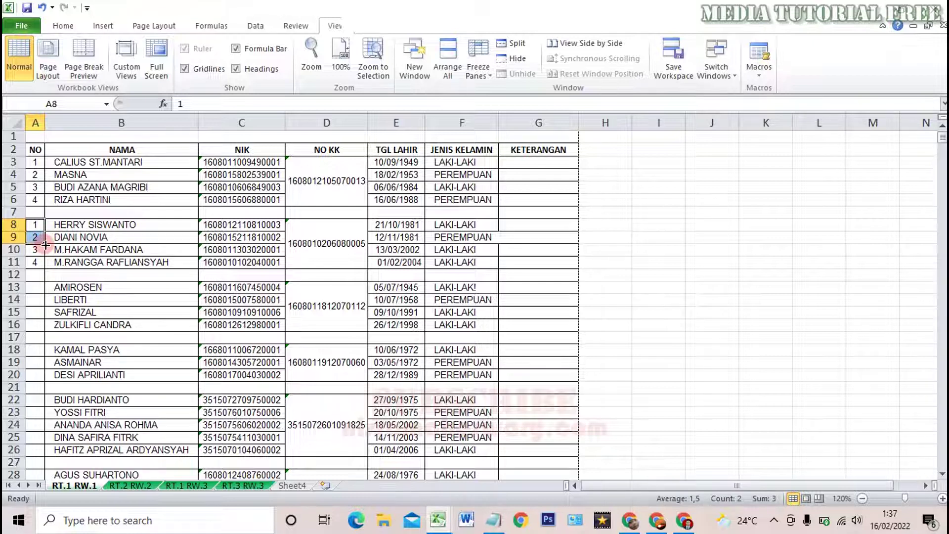
pyautogui.moveTo(45, 245); pyautogui.dragTo(39, 454)
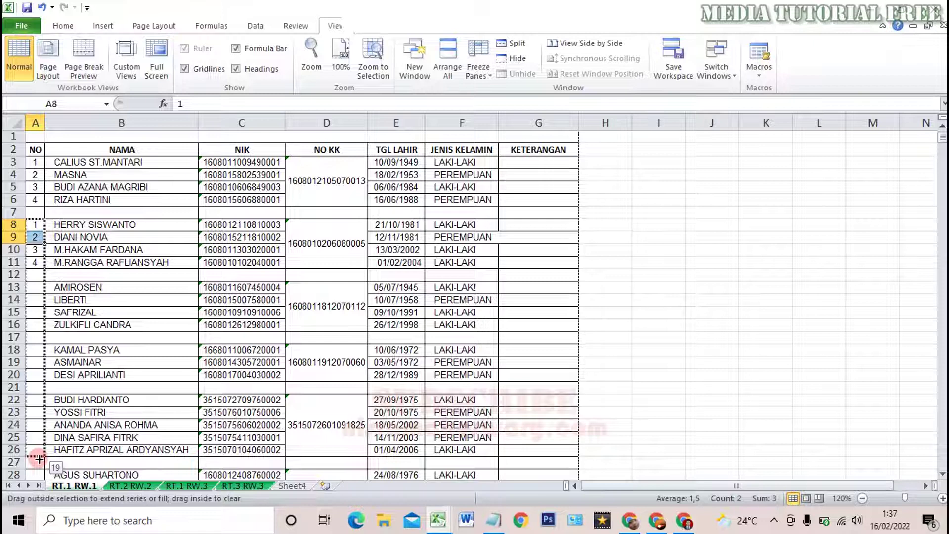
pyautogui.moveTo(39, 459); pyautogui.dragTo(39, 459)
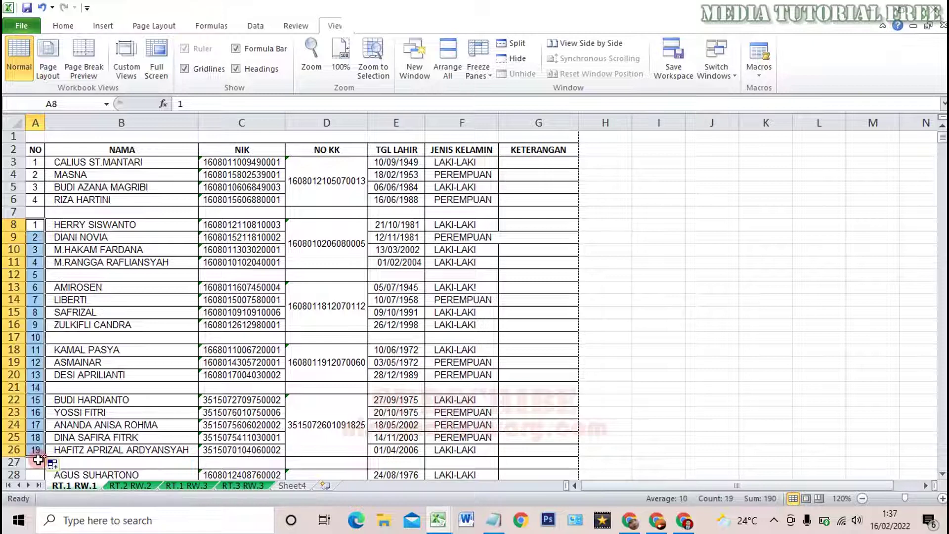
pyautogui.click(39, 294)
pyautogui.moveTo(35, 274); pyautogui.dragTo(32, 451)
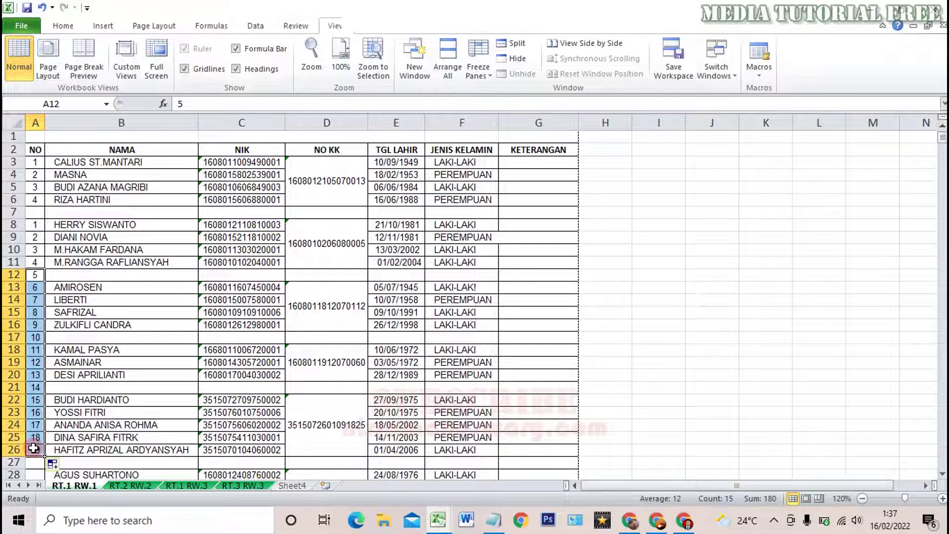
pyautogui.press('Delete')
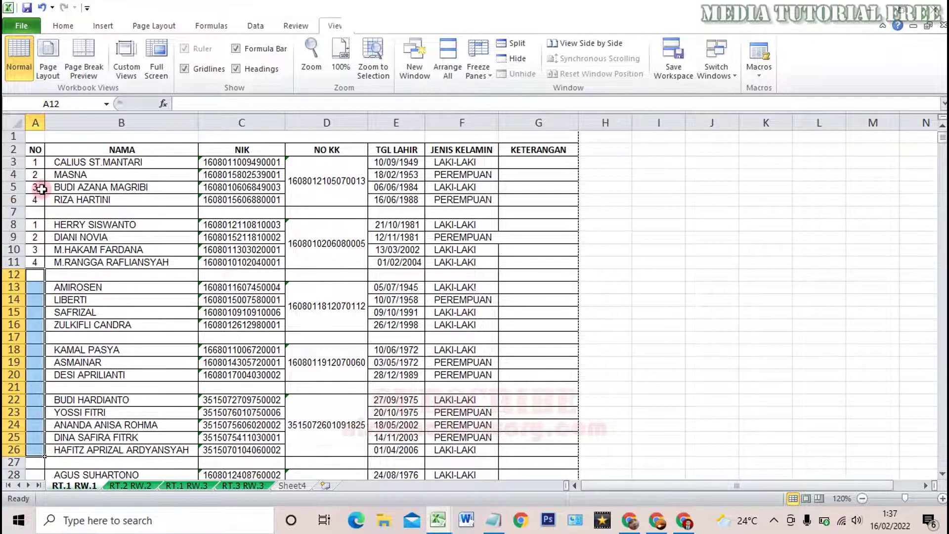
# Step: Clear A4:A11, re-enter A3's =IF(B3<>"";N(A2)+1;"") formula and fill it down column A
pyautogui.moveTo(36, 175); pyautogui.dragTo(36, 264)
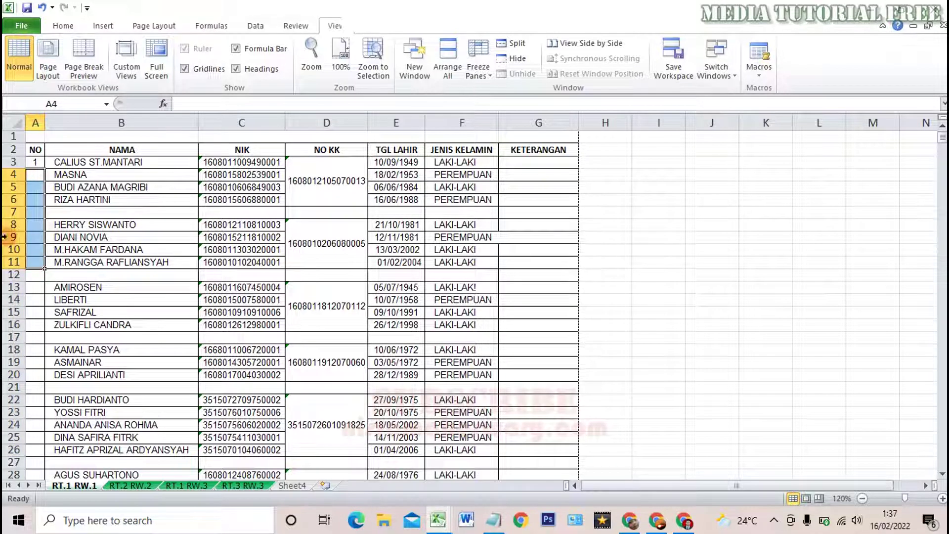
pyautogui.press('Delete')
pyautogui.click(34, 163)
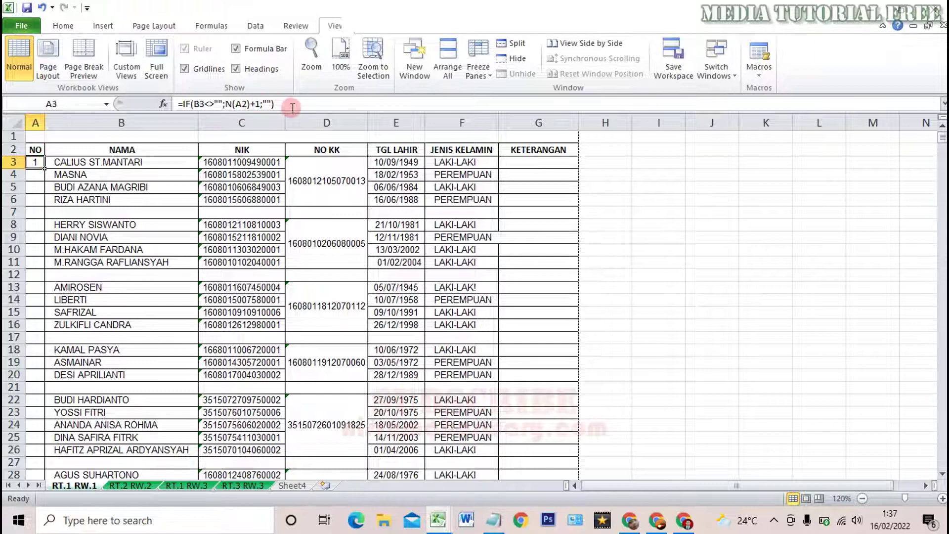
pyautogui.click(292, 106)
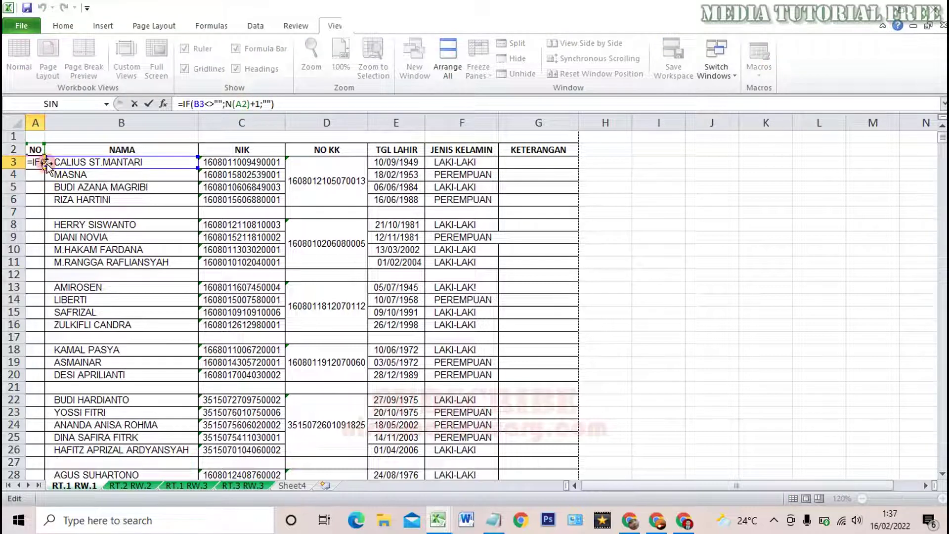
pyautogui.press('Return')
pyautogui.click(43, 164)
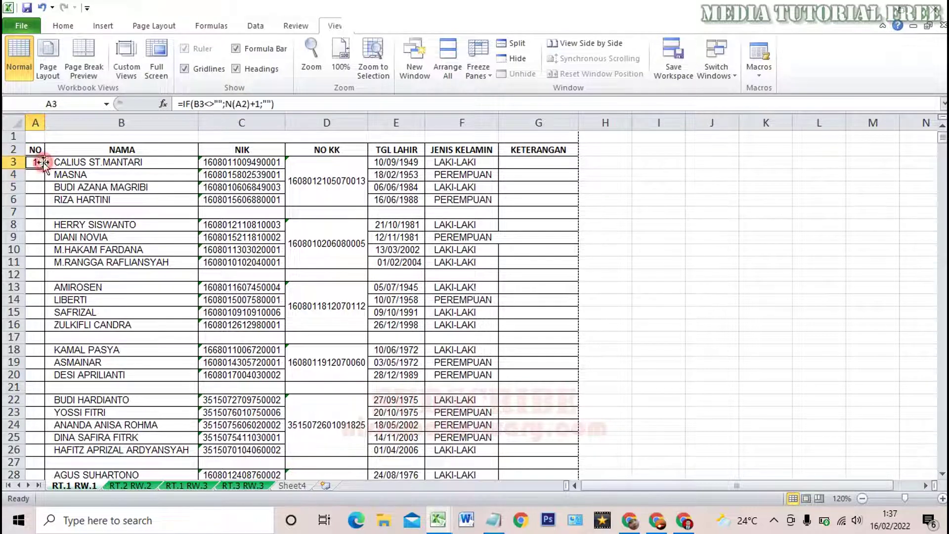
pyautogui.moveTo(44, 170)
pyautogui.mouseDown()
pyautogui.moveTo(47, 506)
pyautogui.moveTo(38, 393)
pyautogui.moveTo(39, 464)
pyautogui.mouseUp()
# Step: Highlight the first three family groups and blank row 7 to check the restarting numbers
pyautogui.scroll(3, 133, 386)
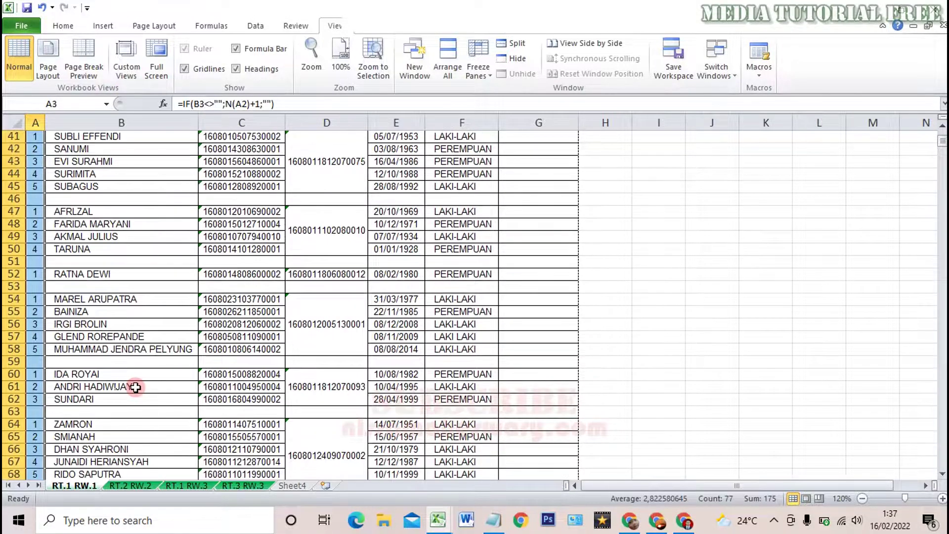
pyautogui.scroll(5, 134, 386)
pyautogui.scroll(8, 135, 387)
pyautogui.scroll(1, 135, 387)
pyautogui.click(63, 212)
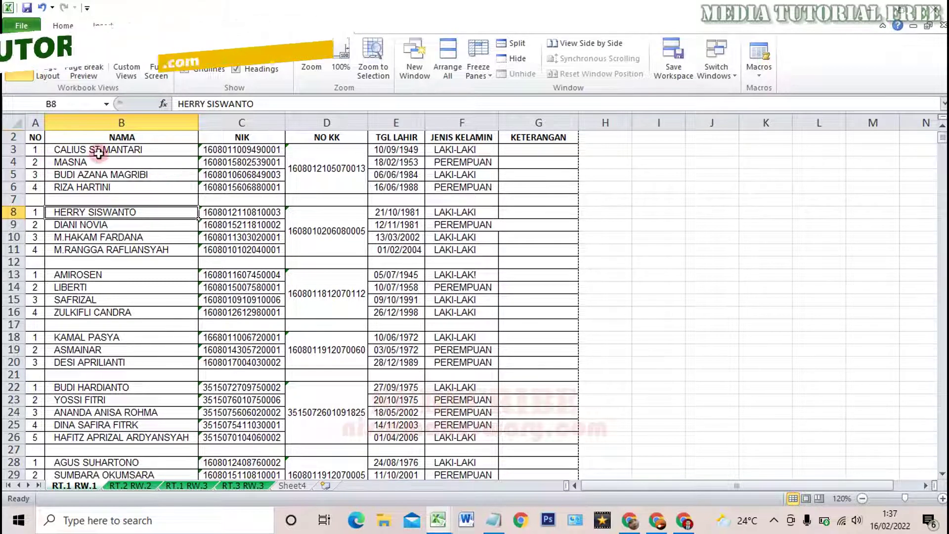
pyautogui.moveTo(55, 149); pyautogui.dragTo(489, 187)
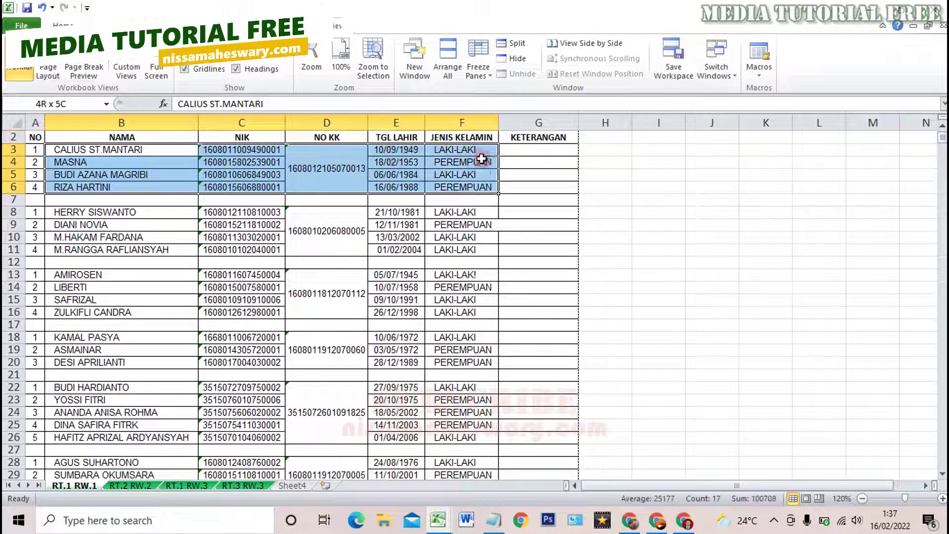
pyautogui.moveTo(36, 212); pyautogui.dragTo(462, 249)
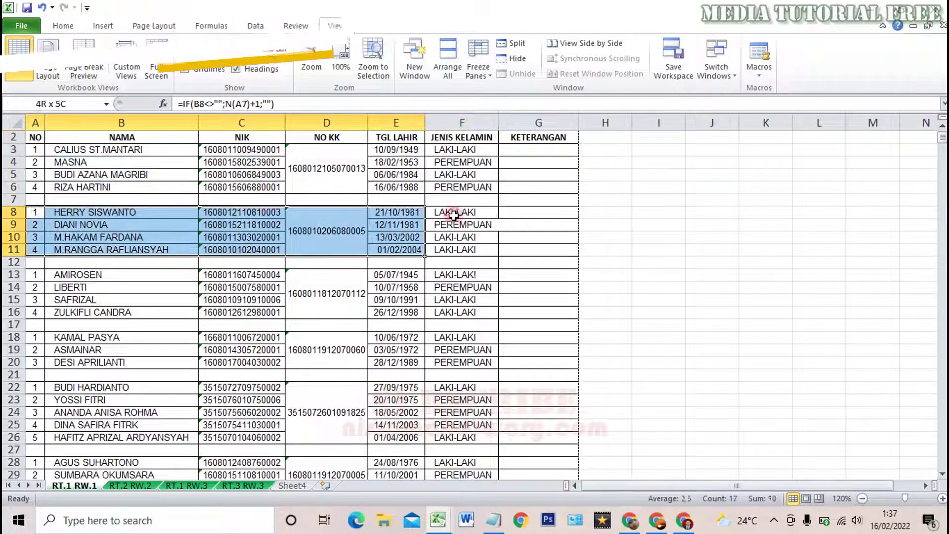
pyautogui.moveTo(33, 275); pyautogui.dragTo(452, 286)
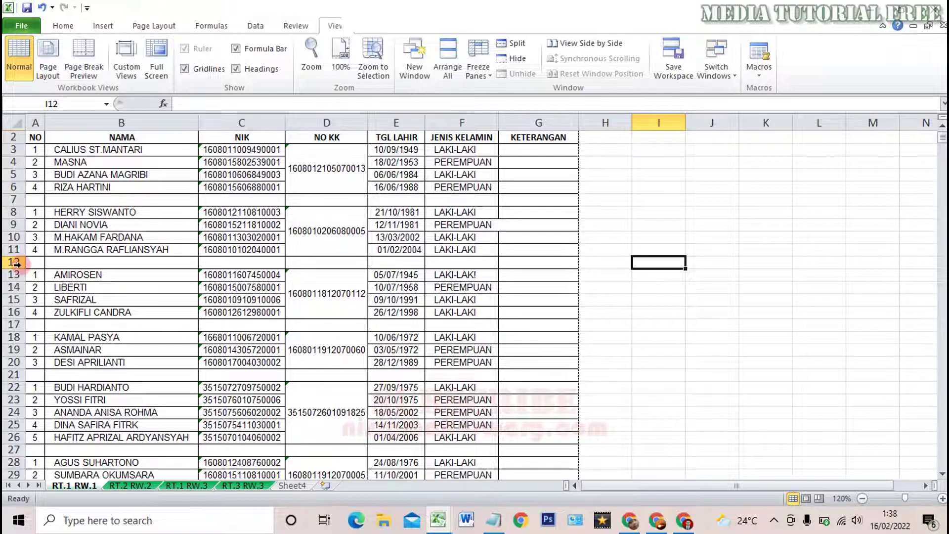
pyautogui.moveTo(35, 199); pyautogui.dragTo(535, 200)
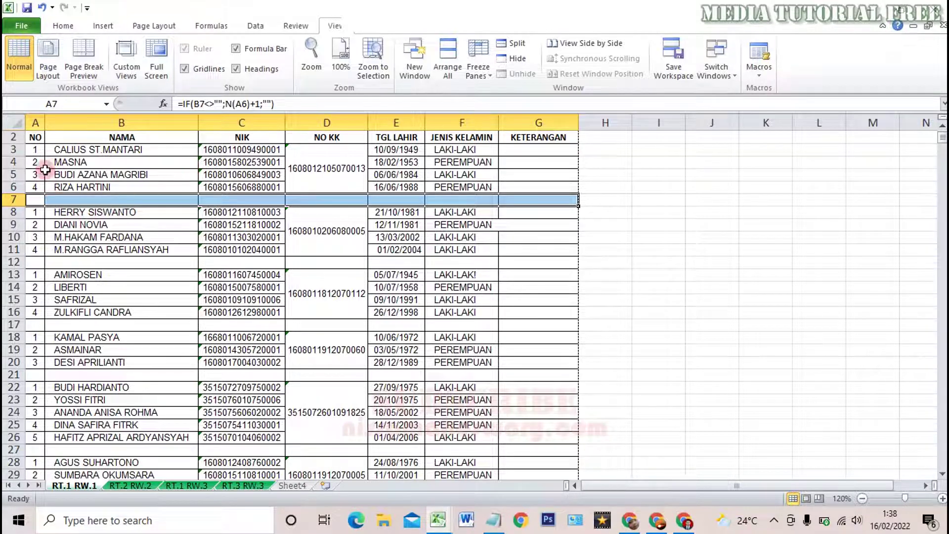
# Step: Re-confirm the =IF(B3<>"";N(A2)+1;"") formula in A3
pyautogui.click(39, 150)
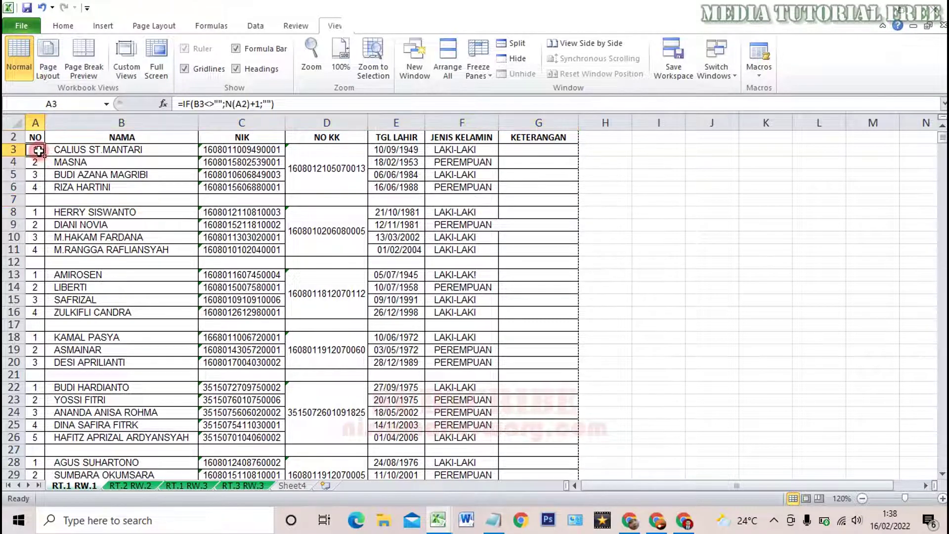
pyautogui.click(658, 225)
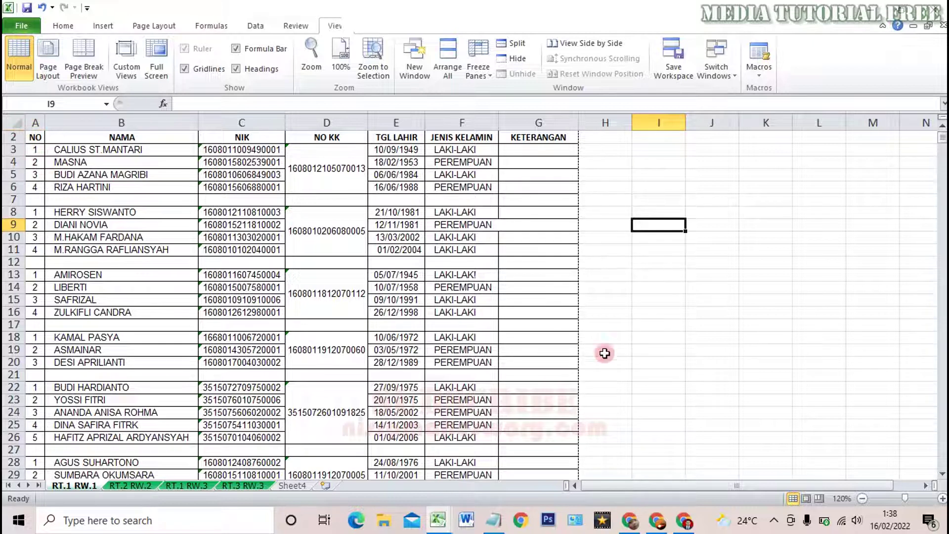
pyautogui.click(30, 148)
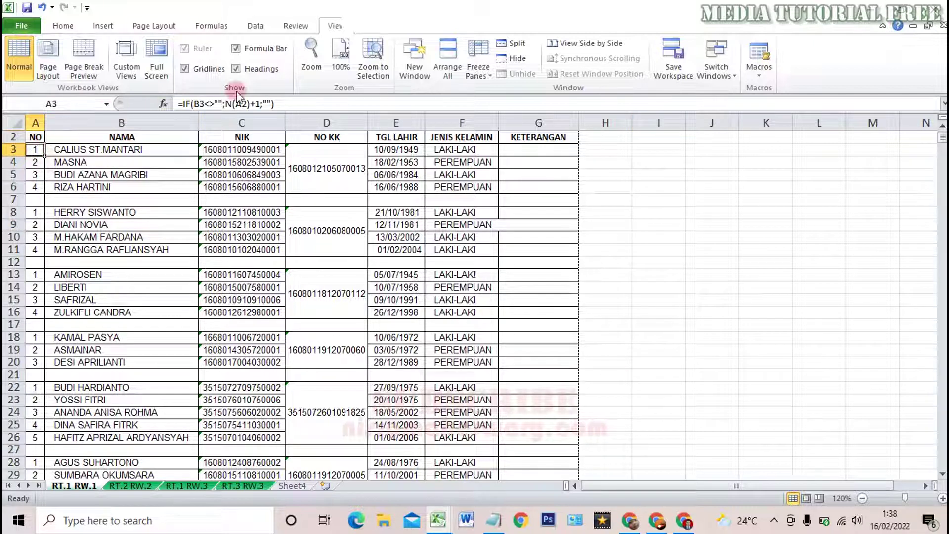
pyautogui.moveTo(288, 103); pyautogui.dragTo(156, 107)
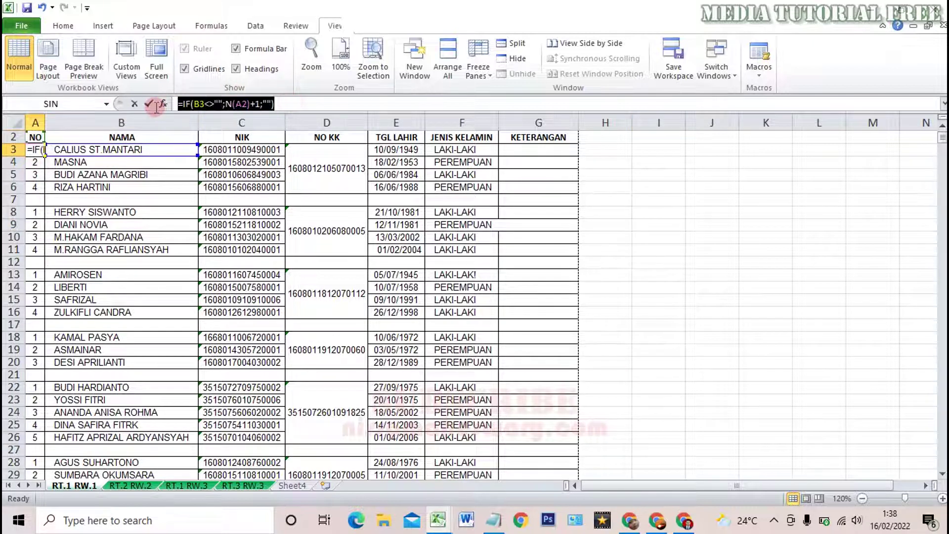
pyautogui.click(688, 200)
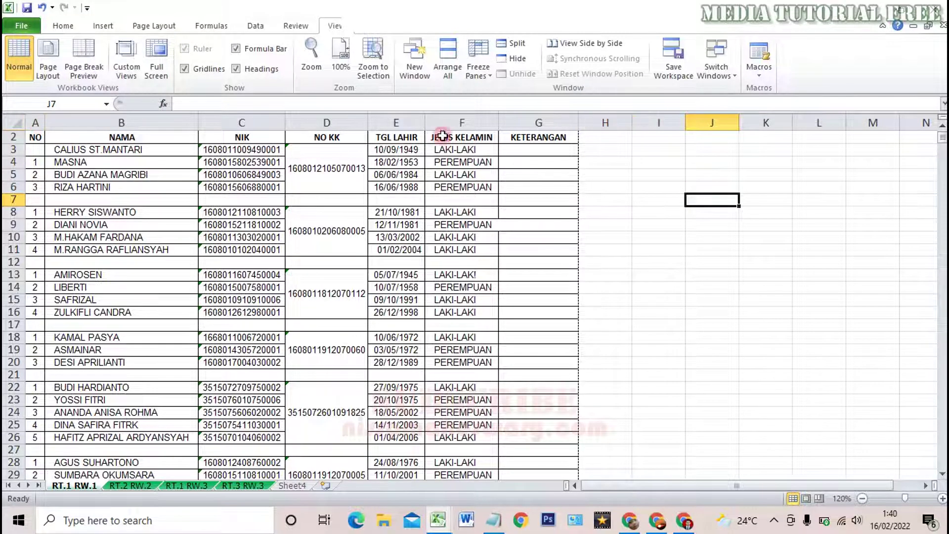
# Step: Select the table from the NO header to row 26, then deselect it
pyautogui.click(36, 122)
pyautogui.click(624, 199)
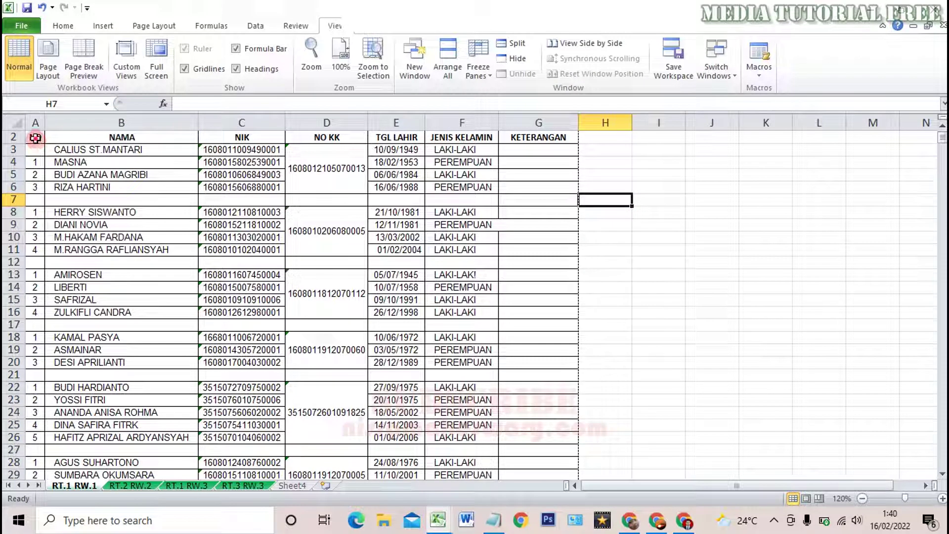
pyautogui.moveTo(40, 139); pyautogui.dragTo(554, 437)
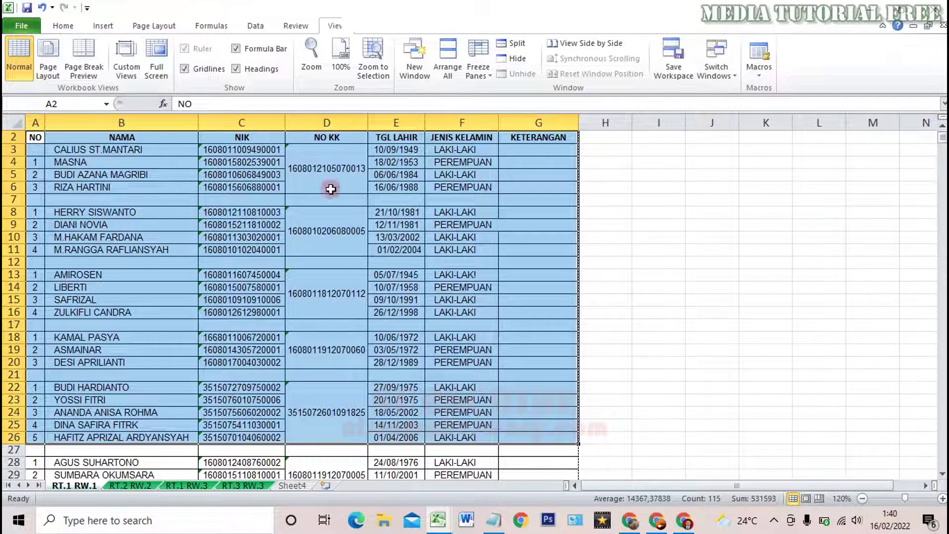
pyautogui.click(794, 231)
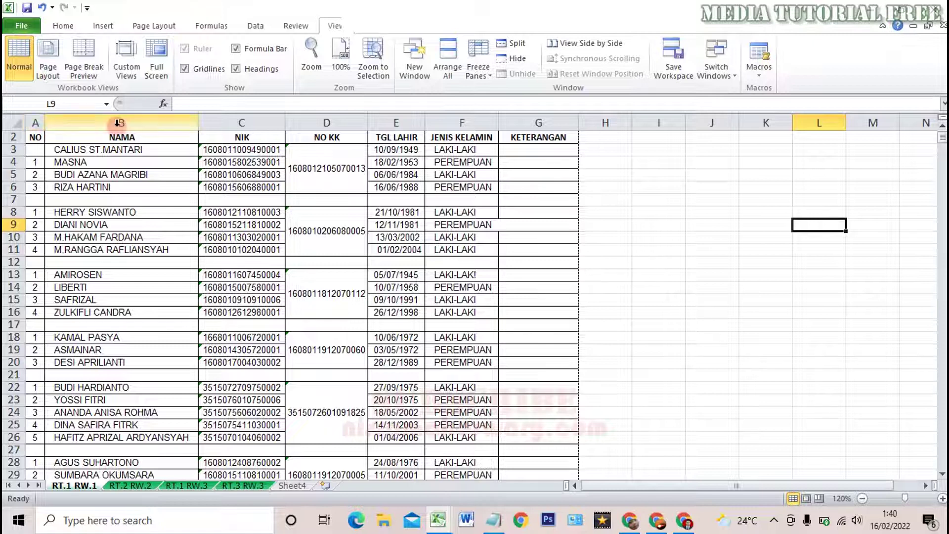
# Step: Select from A2 across to column G and down to row 374, then scroll back to the top
pyautogui.moveTo(28, 140); pyautogui.dragTo(539, 451)
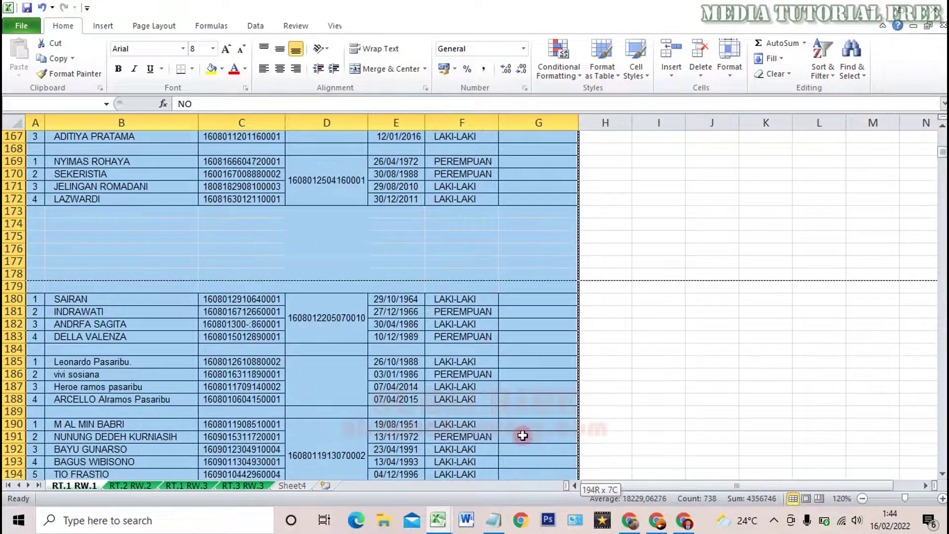
pyautogui.moveTo(523, 435); pyautogui.dragTo(520, 529)
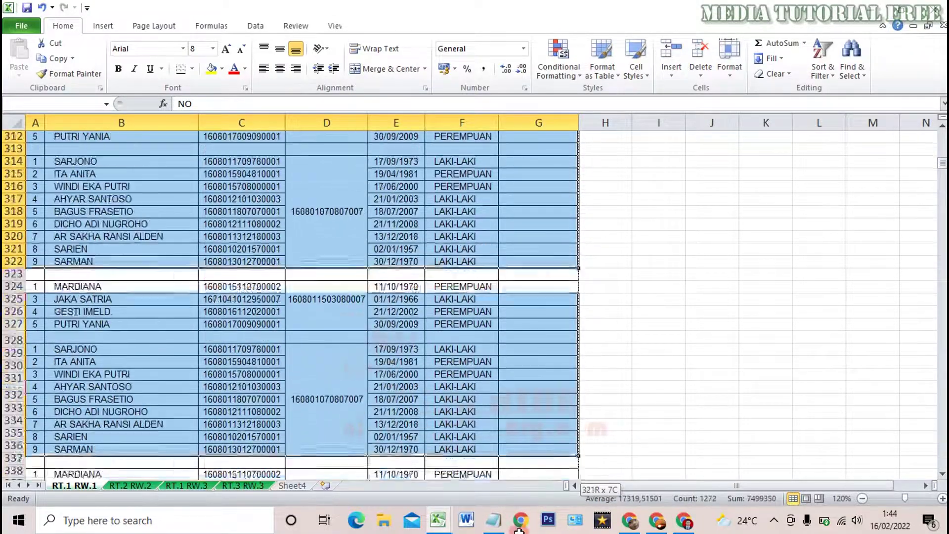
pyautogui.moveTo(519, 529); pyautogui.dragTo(538, 243)
pyautogui.scroll(5, 901, 320)
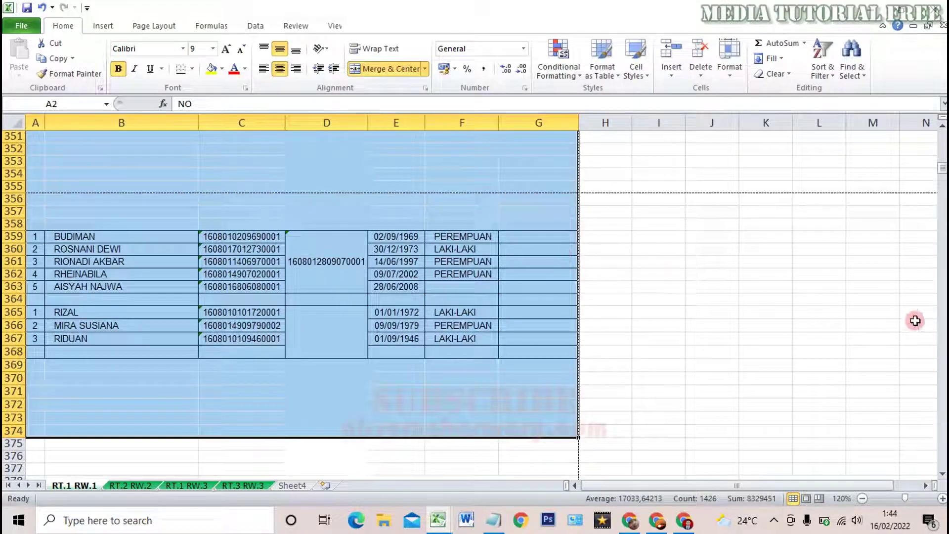
pyautogui.moveTo(942, 160); pyautogui.dragTo(941, 126)
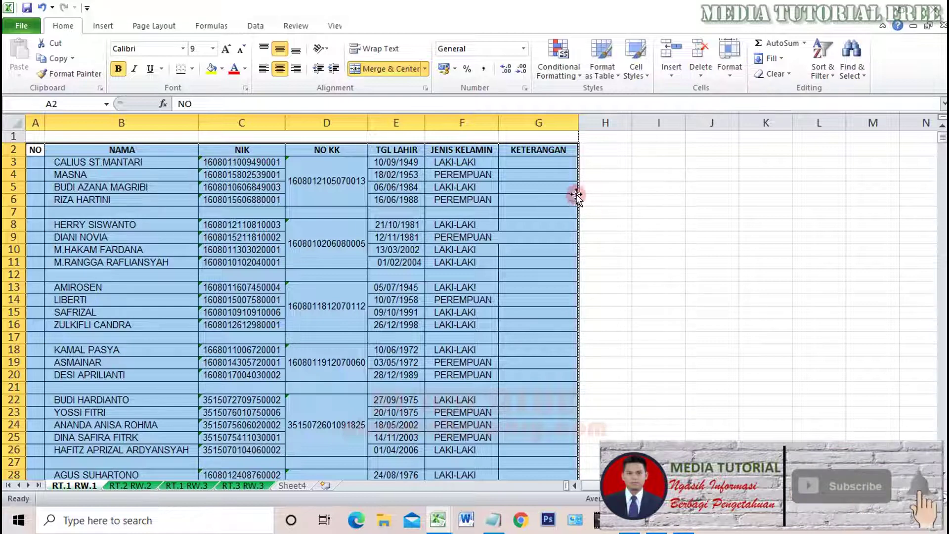
pyautogui.moveTo(577, 198); pyautogui.dragTo(660, 208)
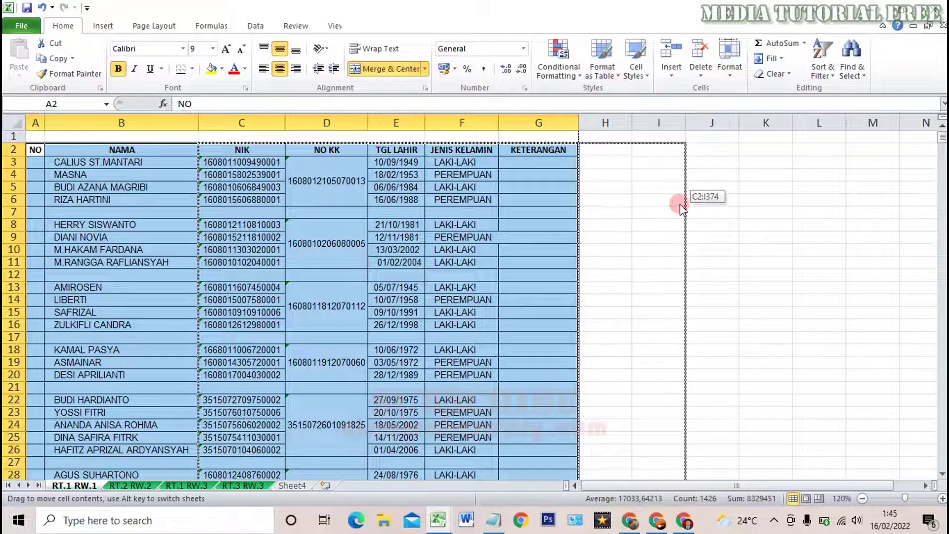
pyautogui.moveTo(660, 209)
pyautogui.mouseDown()
pyautogui.moveTo(677, 196)
pyautogui.moveTo(736, 207)
pyautogui.mouseUp()
pyautogui.click(451, 295)
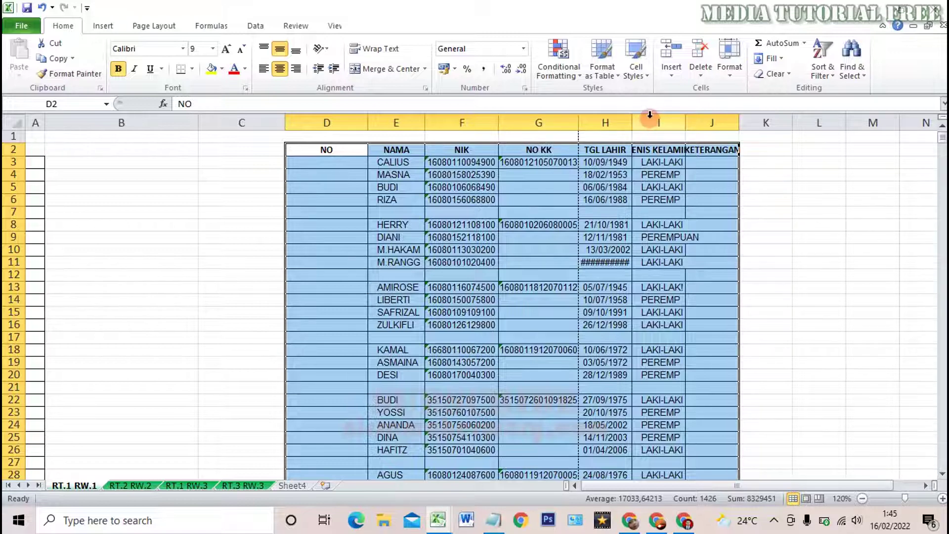
pyautogui.hotkey('ctrl', 'z')
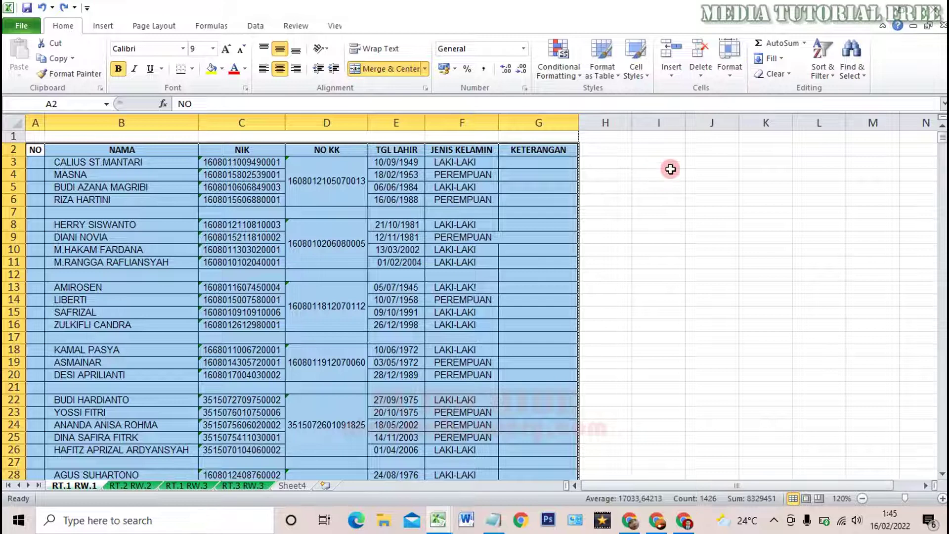
pyautogui.click(658, 188)
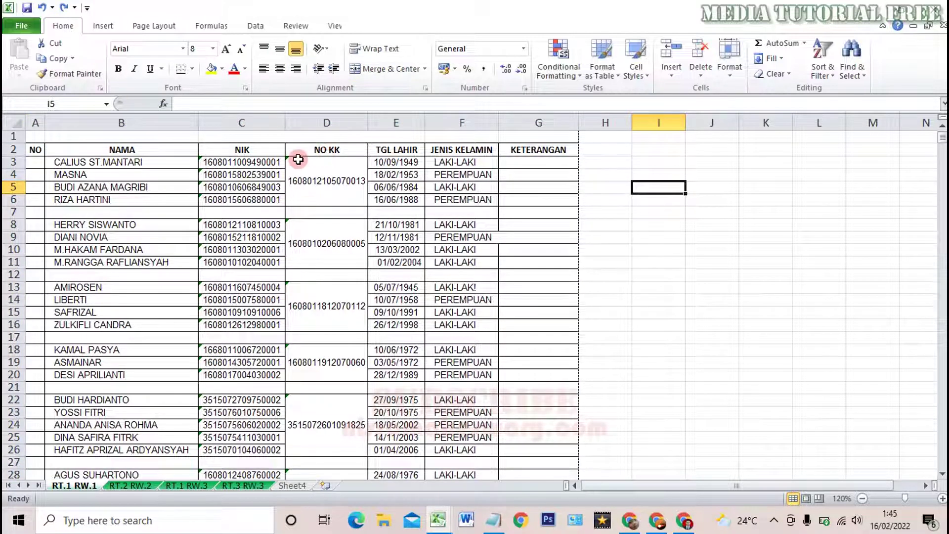
# Step: Select columns A to C, insert three blank columns, then deselect them
pyautogui.click(34, 122)
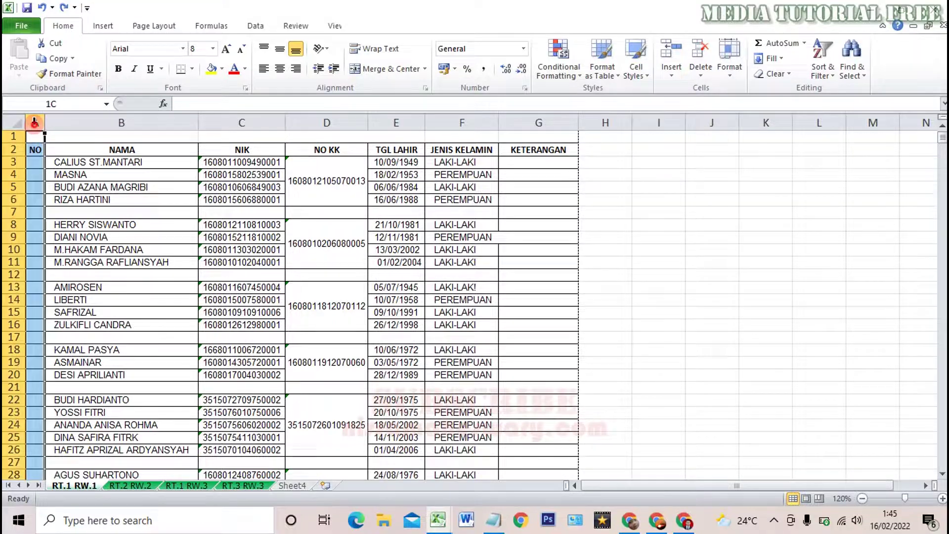
pyautogui.moveTo(41, 121); pyautogui.dragTo(273, 123)
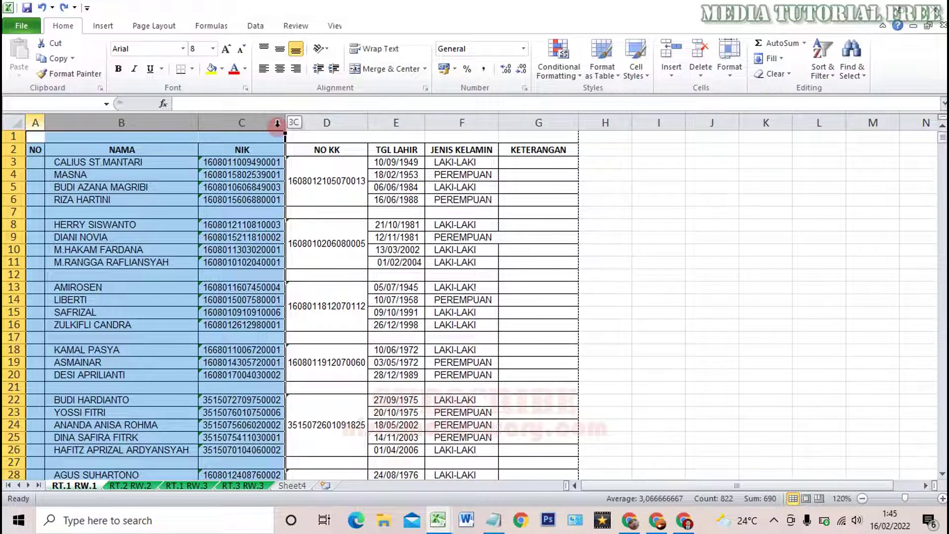
pyautogui.moveTo(277, 123); pyautogui.dragTo(275, 123)
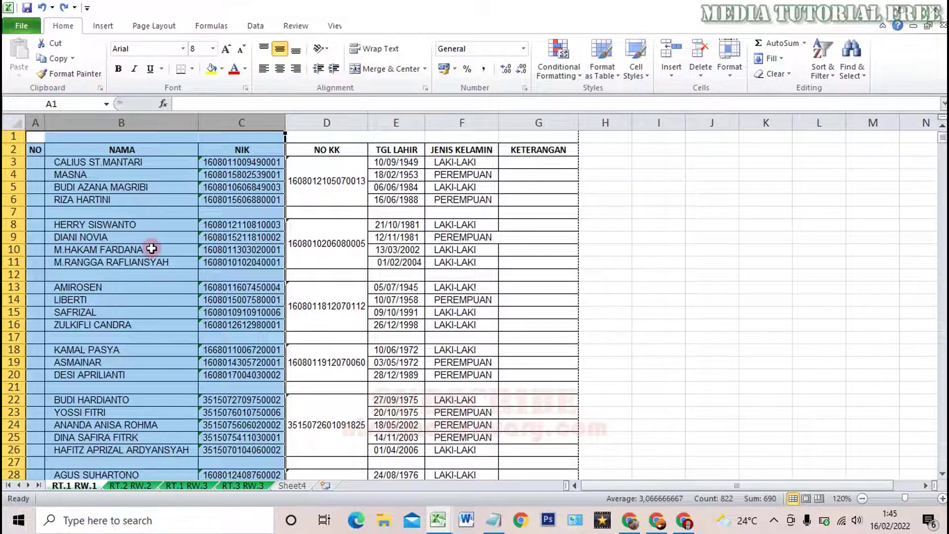
pyautogui.rightClick(223, 123)
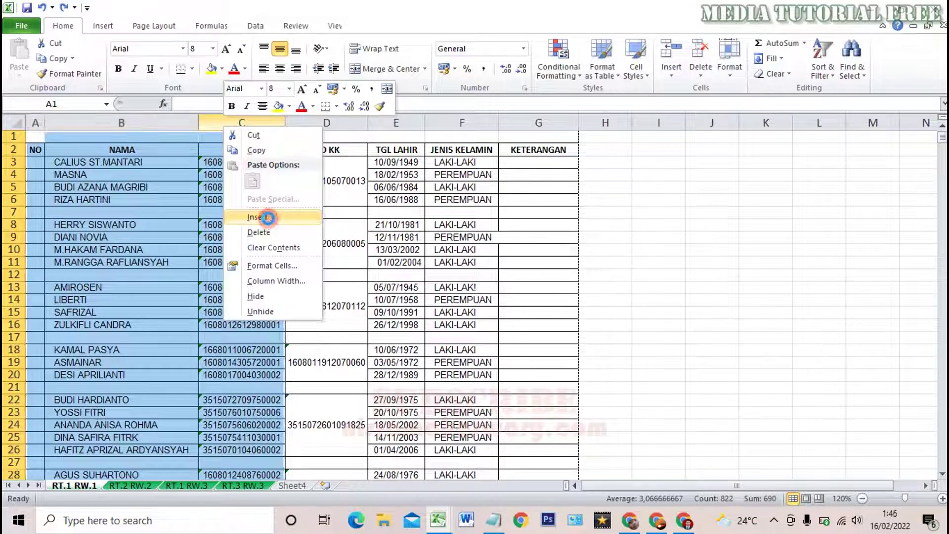
pyautogui.click(267, 218)
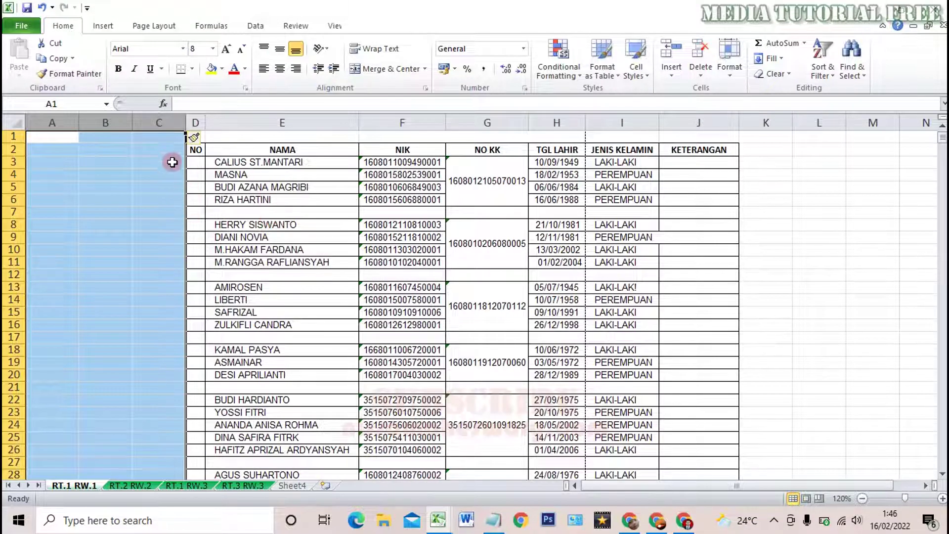
pyautogui.click(159, 149)
pyautogui.click(141, 202)
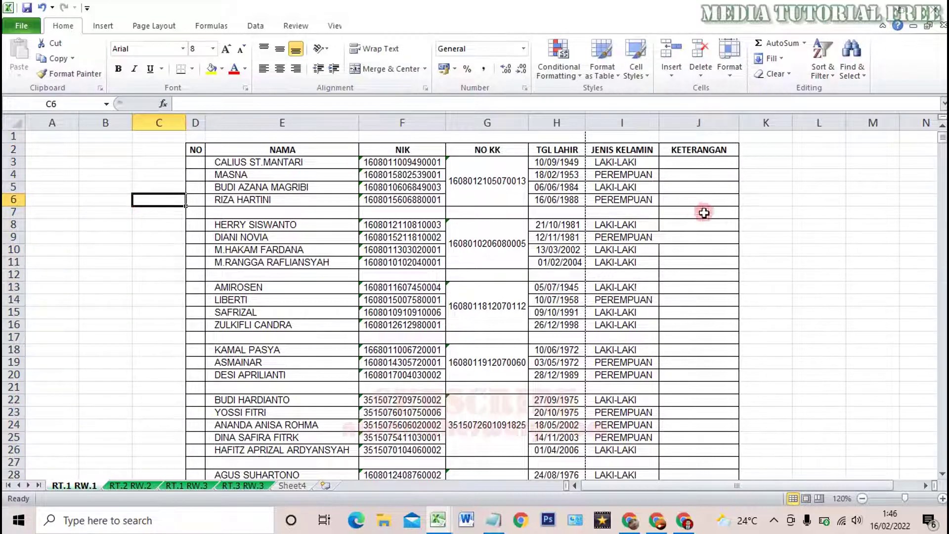
# Step: Number the first family 1 to 4 in D3:D6
pyautogui.click(842, 202)
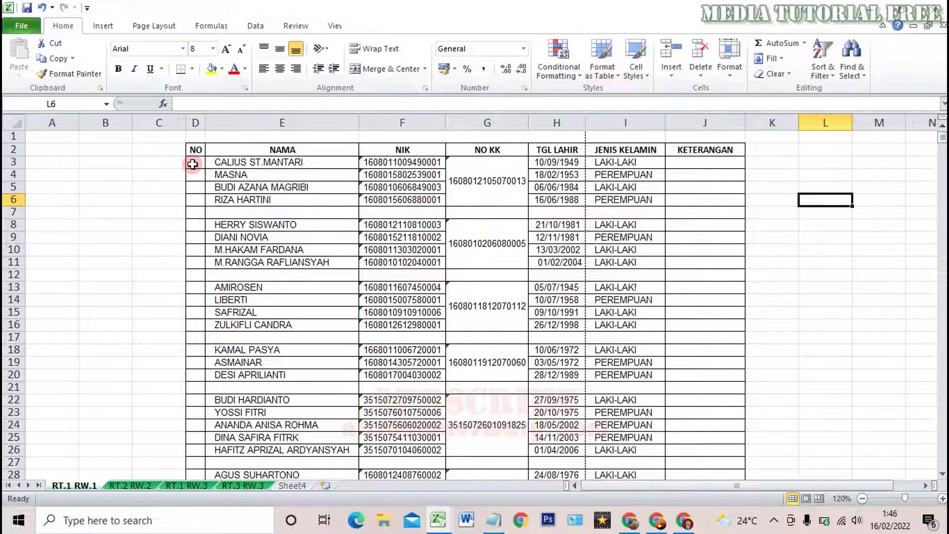
pyautogui.click(192, 164)
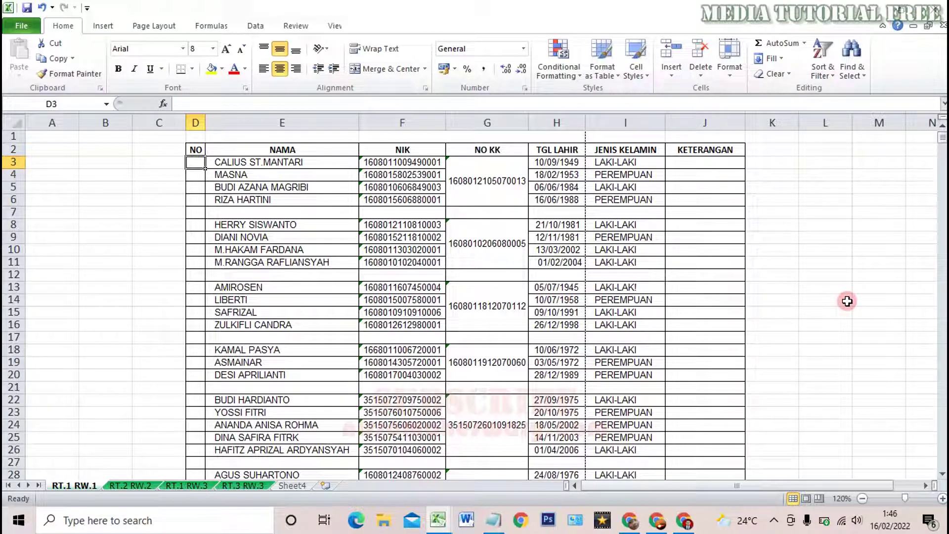
pyautogui.write('1')
pyautogui.press('Return')
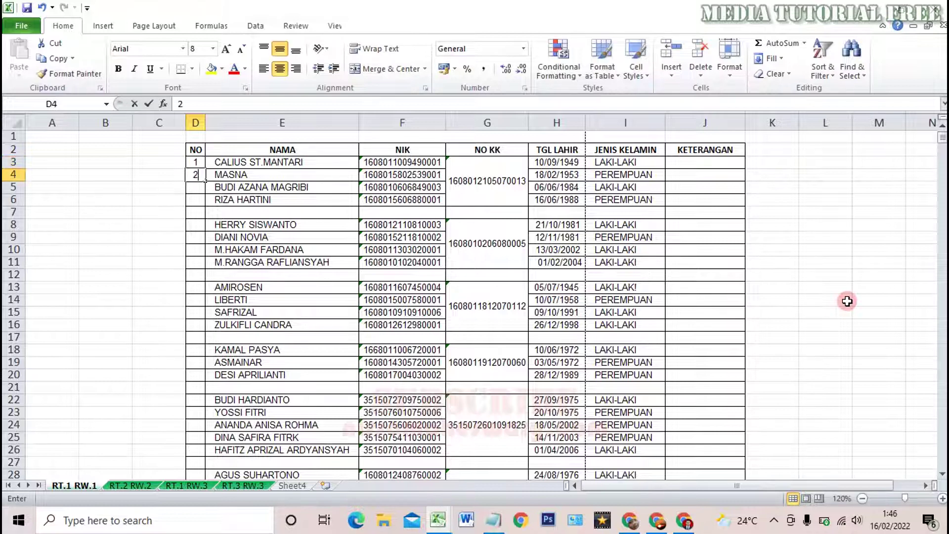
pyautogui.write('2')
pyautogui.press('Return')
pyautogui.write('3')
pyautogui.press('Return')
pyautogui.write('4')
pyautogui.press('Return')
# Step: Number the second family 1 to 4 in D8:D11
pyautogui.press('Return')
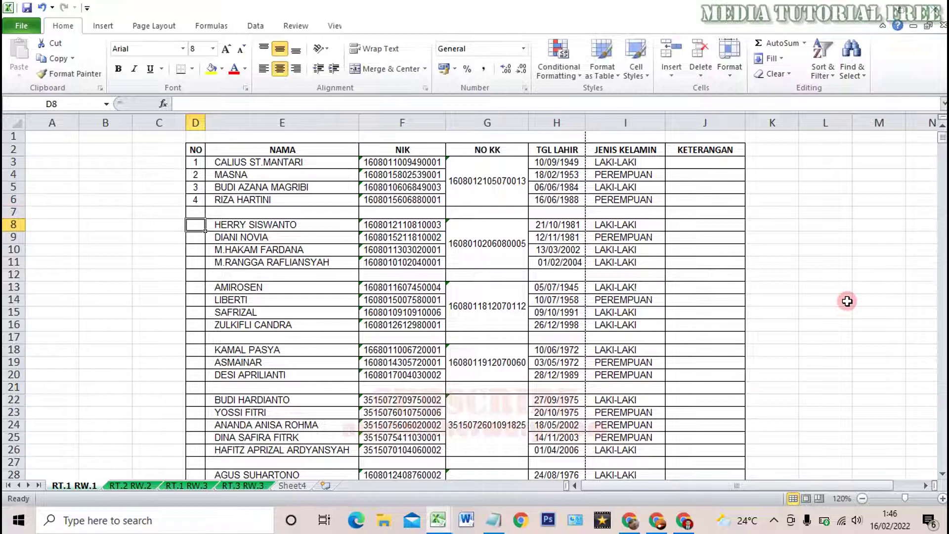
pyautogui.write('1')
pyautogui.press('Return')
pyautogui.write('2')
pyautogui.press('Return')
pyautogui.write('3 4')
pyautogui.press('Return')
pyautogui.press('Return')
pyautogui.write('1')
# Step: Number the third family 1 to 4 in D13:D16
pyautogui.press('Return')
pyautogui.write('2')
pyautogui.press('Return')
pyautogui.write('3')
pyautogui.press('Return')
pyautogui.write('4')
pyautogui.press('Return')
pyautogui.press('Return')
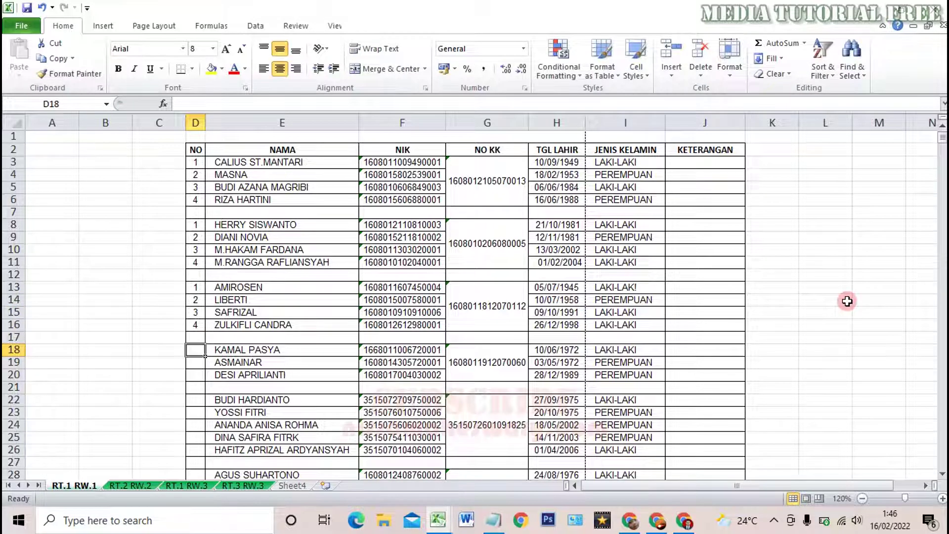
pyautogui.click(854, 301)
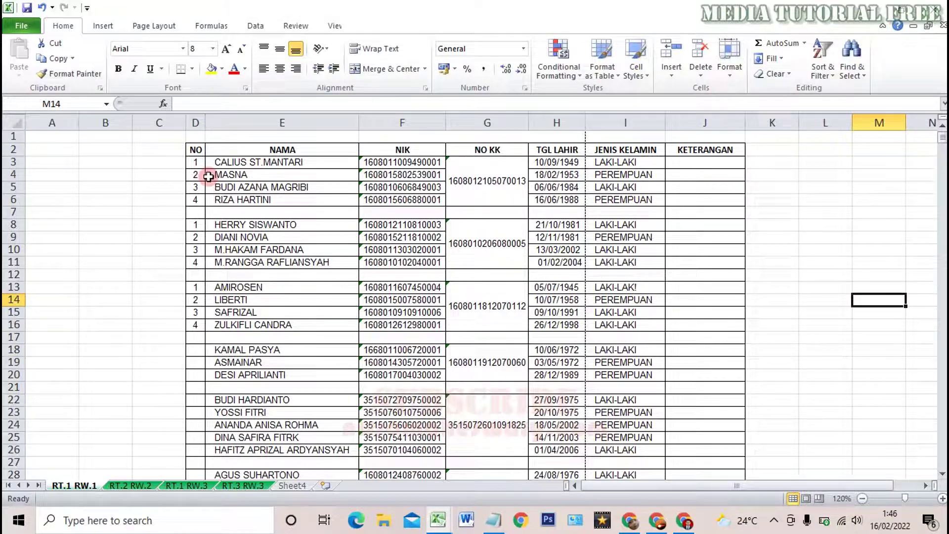
pyautogui.click(824, 188)
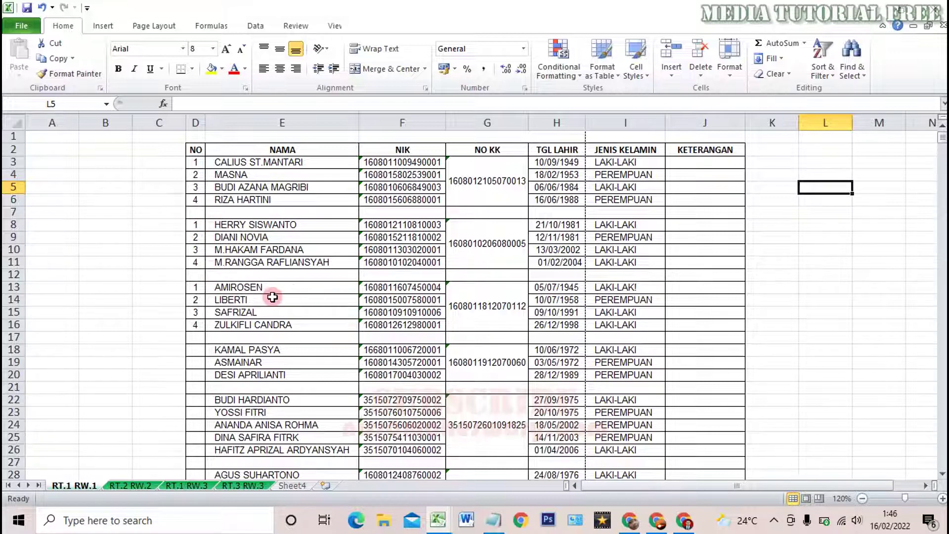
# Step: Highlight the first four family groups and blank row 7 in turn, then clear the selection
pyautogui.moveTo(198, 300); pyautogui.dragTo(661, 323)
pyautogui.moveTo(198, 350); pyautogui.dragTo(701, 372)
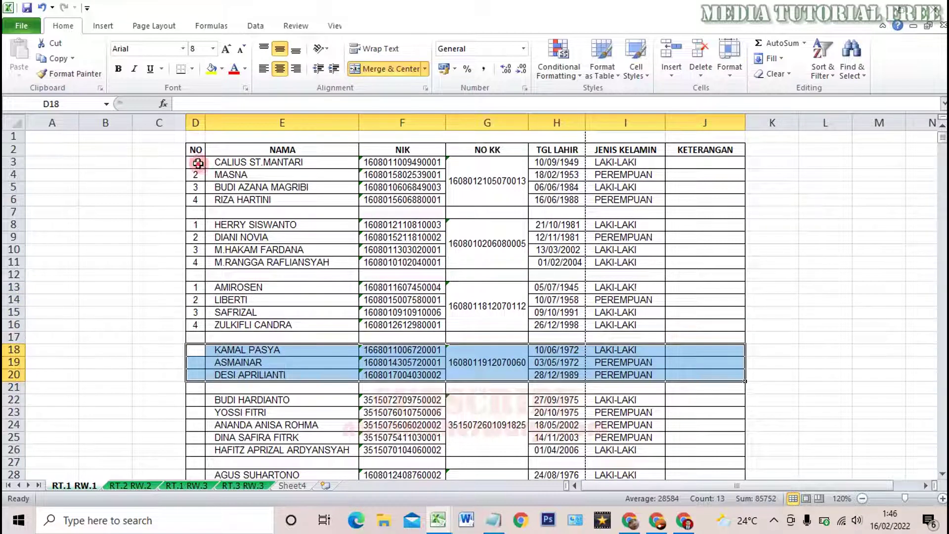
pyautogui.moveTo(198, 162); pyautogui.dragTo(707, 197)
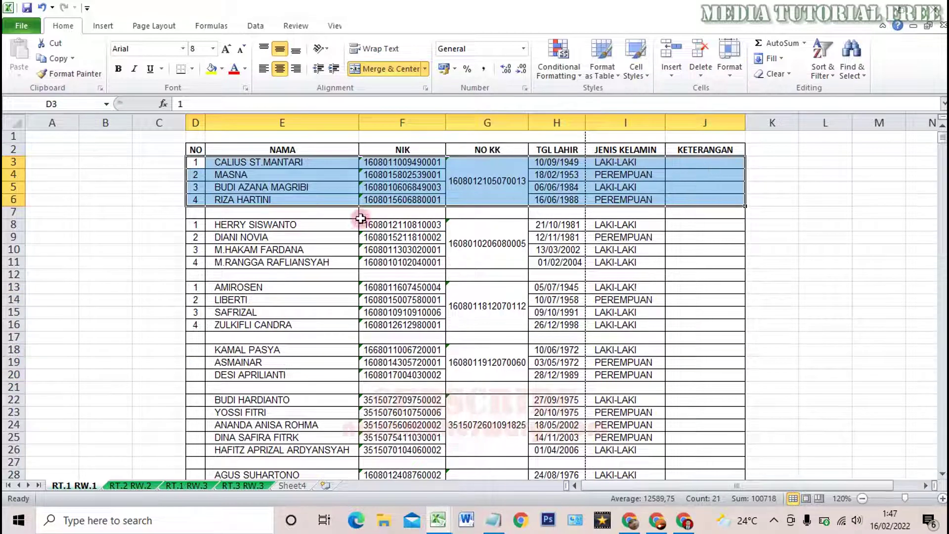
pyautogui.moveTo(197, 225); pyautogui.dragTo(705, 263)
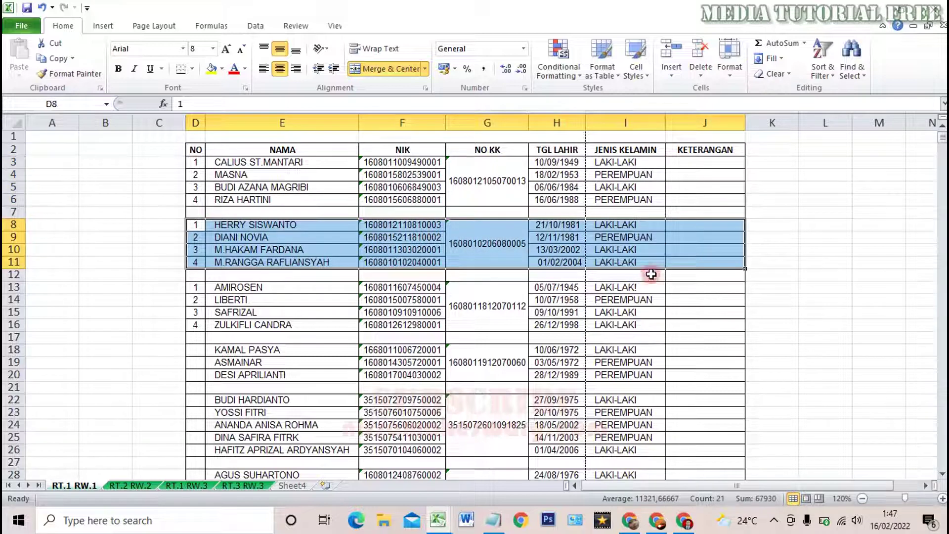
pyautogui.moveTo(195, 212); pyautogui.dragTo(709, 218)
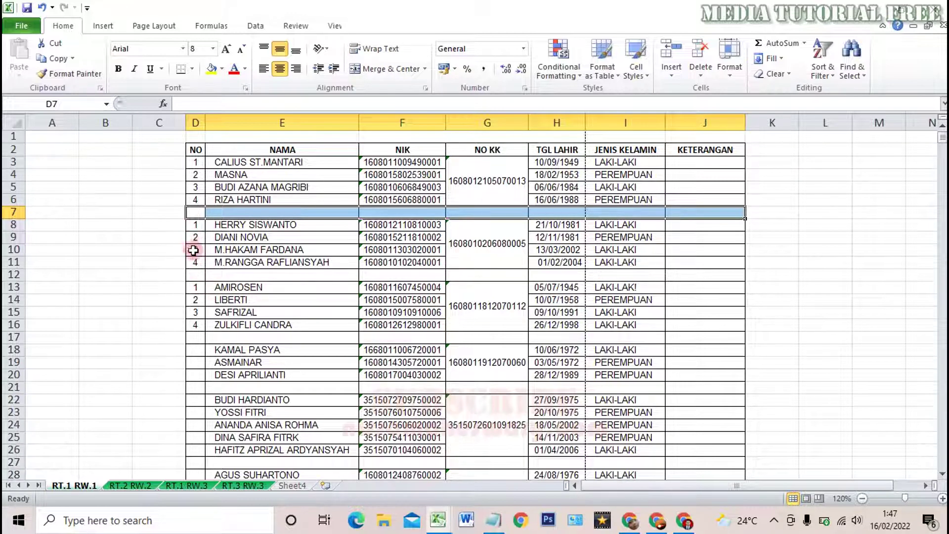
pyautogui.click(791, 199)
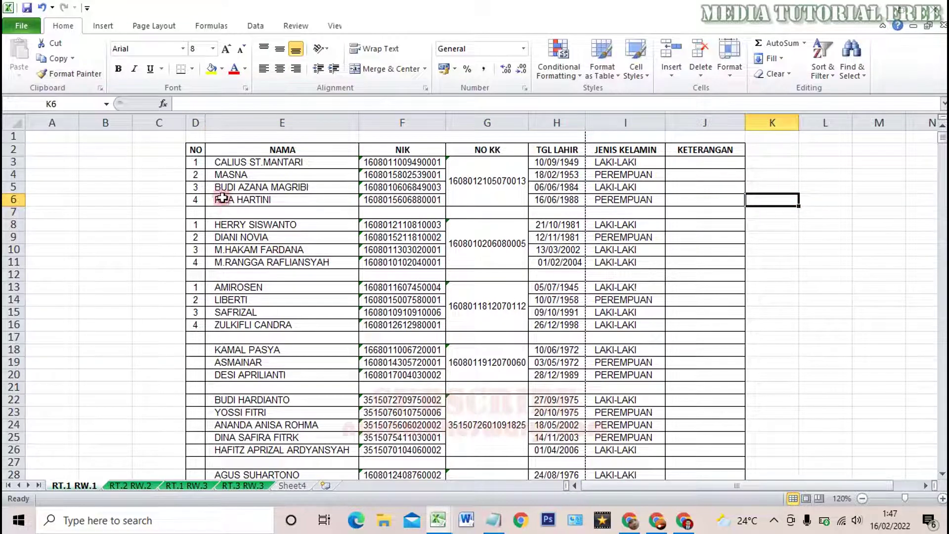
# Step: Delete the typed numbers in D3:D17 and select D3 for the new formula
pyautogui.click(194, 163)
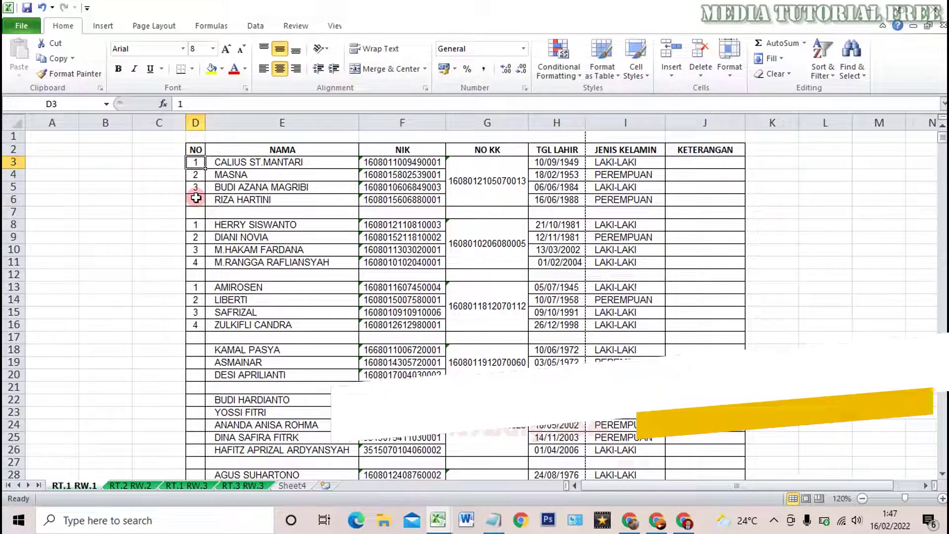
pyautogui.moveTo(191, 161); pyautogui.dragTo(174, 334)
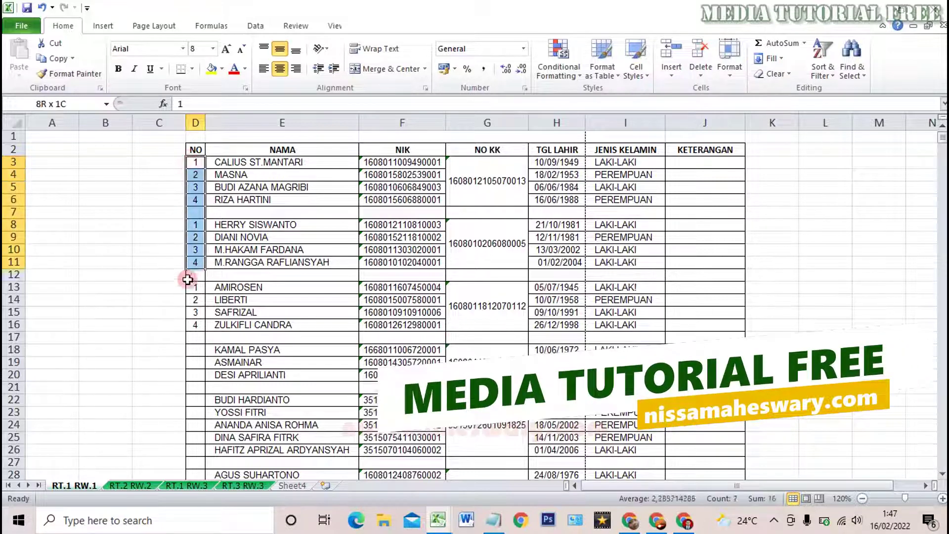
pyautogui.press('Delete')
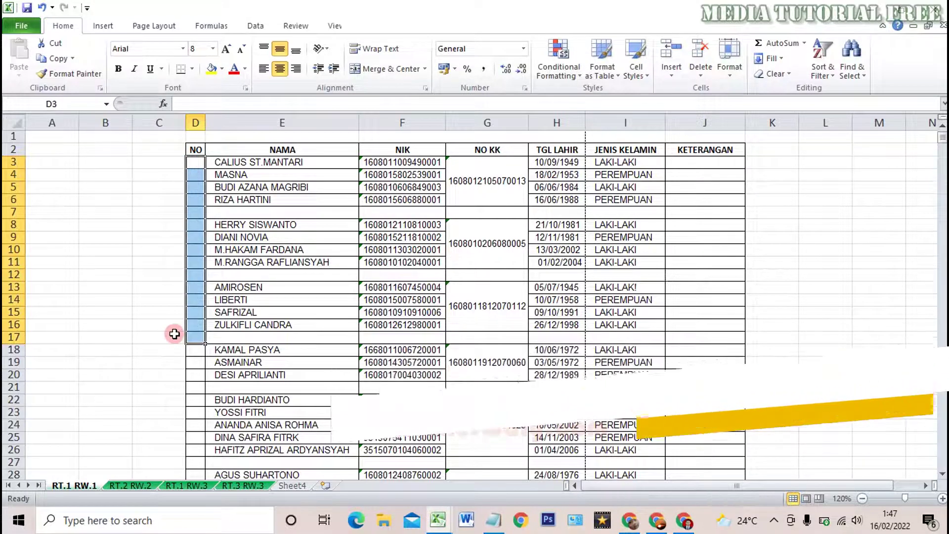
pyautogui.click(195, 162)
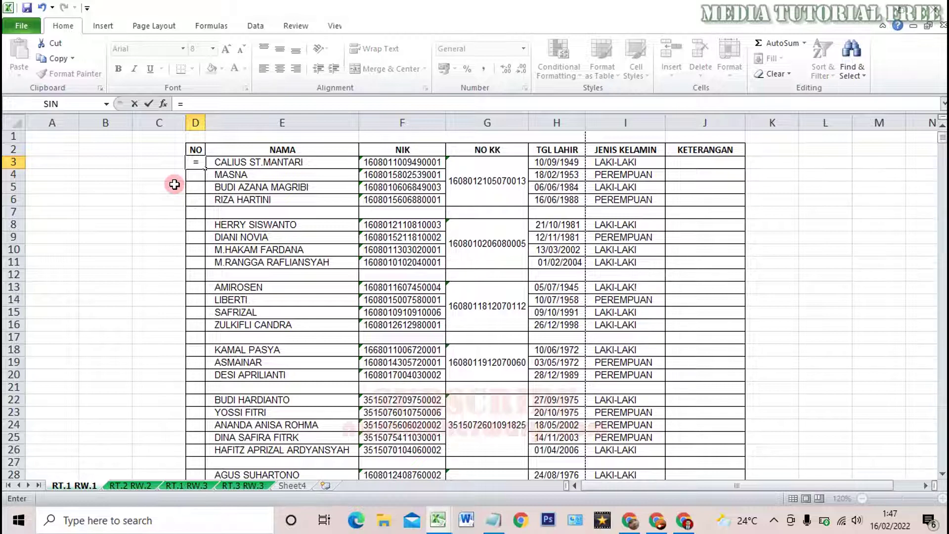
# Step: Start D3's formula as =IF(E3<>"";N(D2, referencing E3 and D2
pyautogui.write('if')
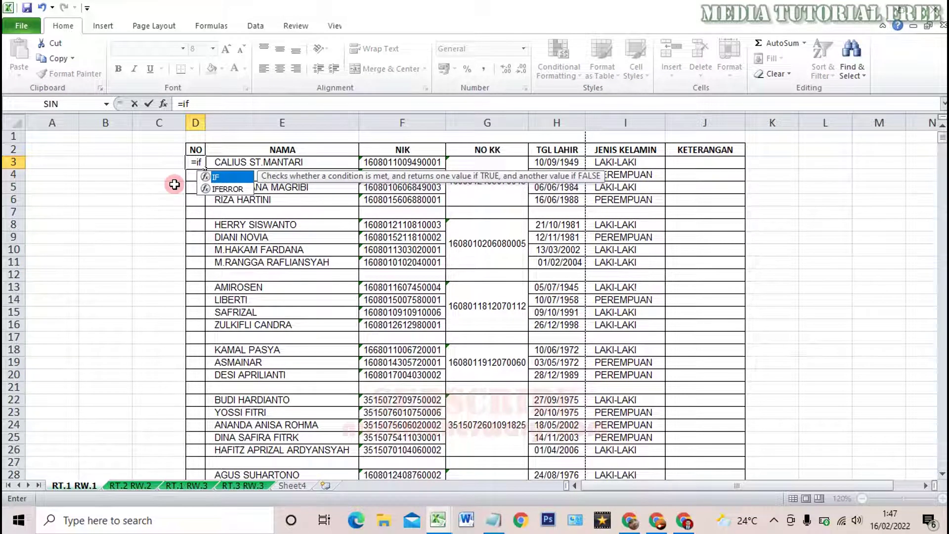
pyautogui.press('BackSpace')
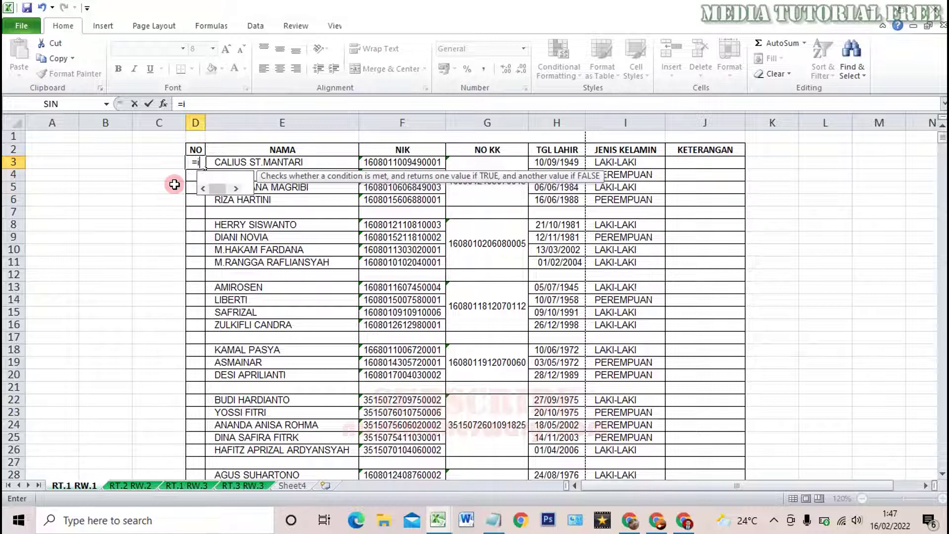
pyautogui.press('BackSpace')
pyautogui.write('IF')
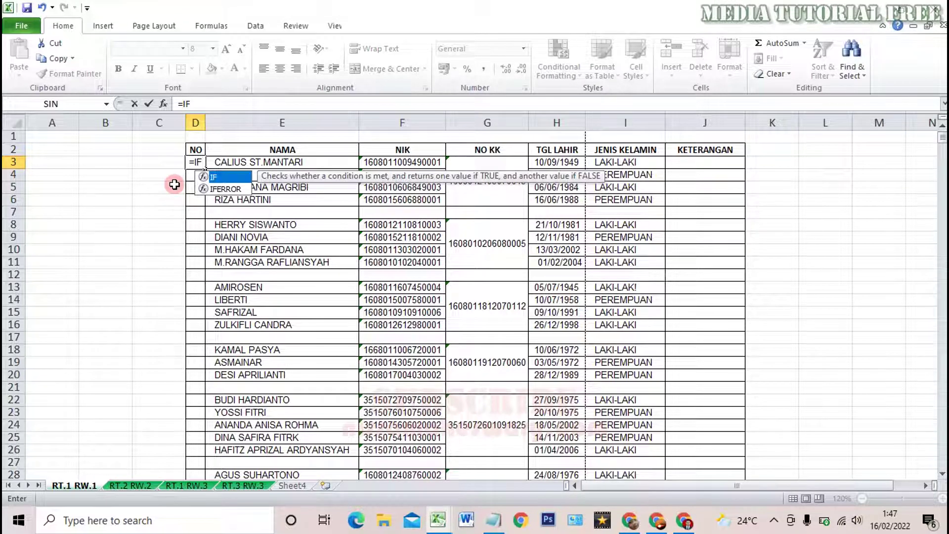
pyautogui.write('(')
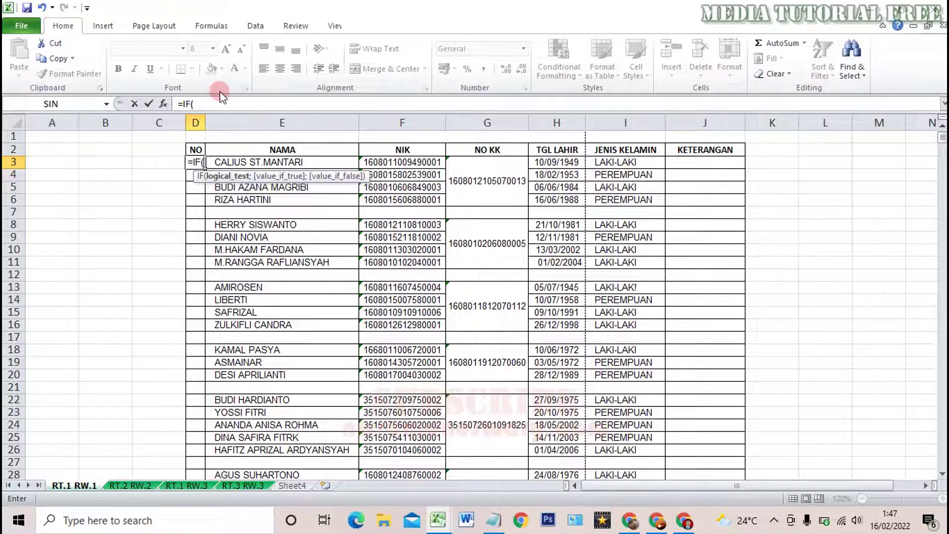
pyautogui.click(296, 162)
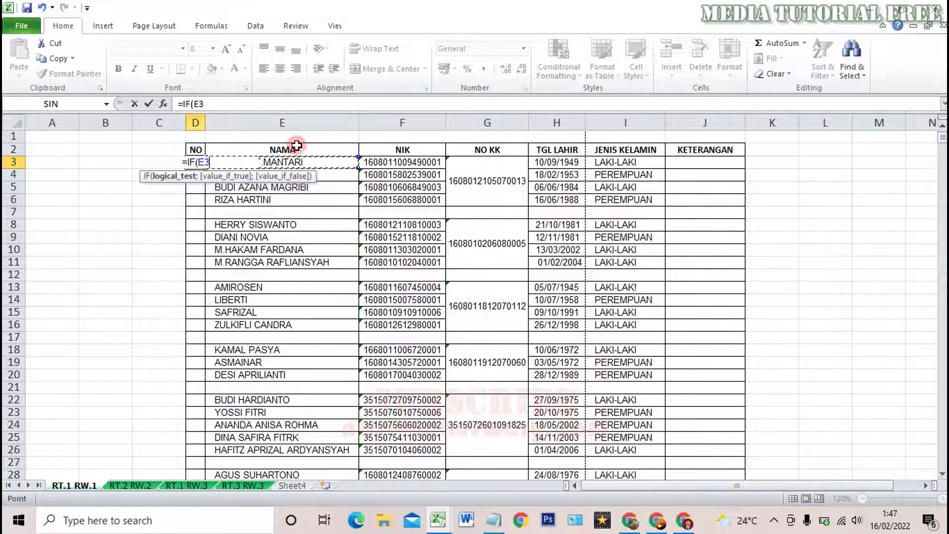
pyautogui.write('<>')
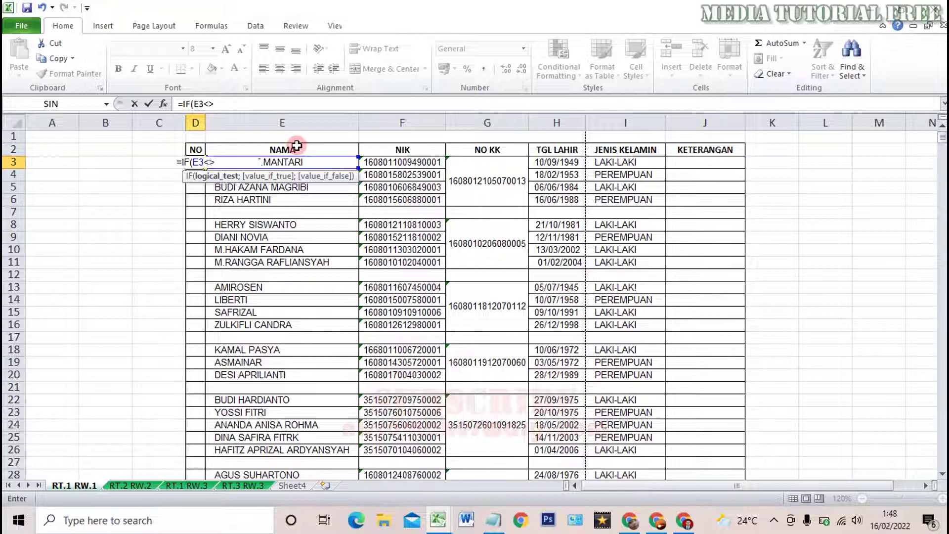
pyautogui.write('""')
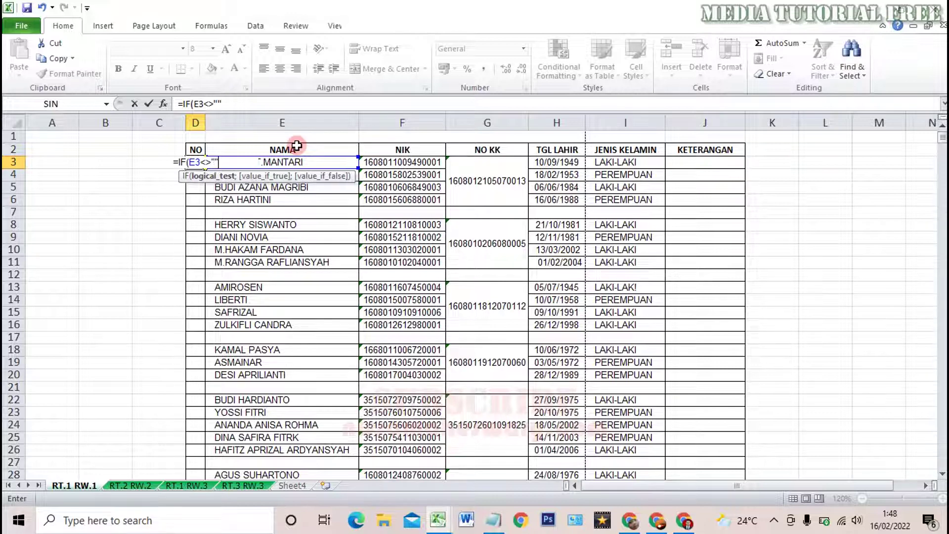
pyautogui.write(';')
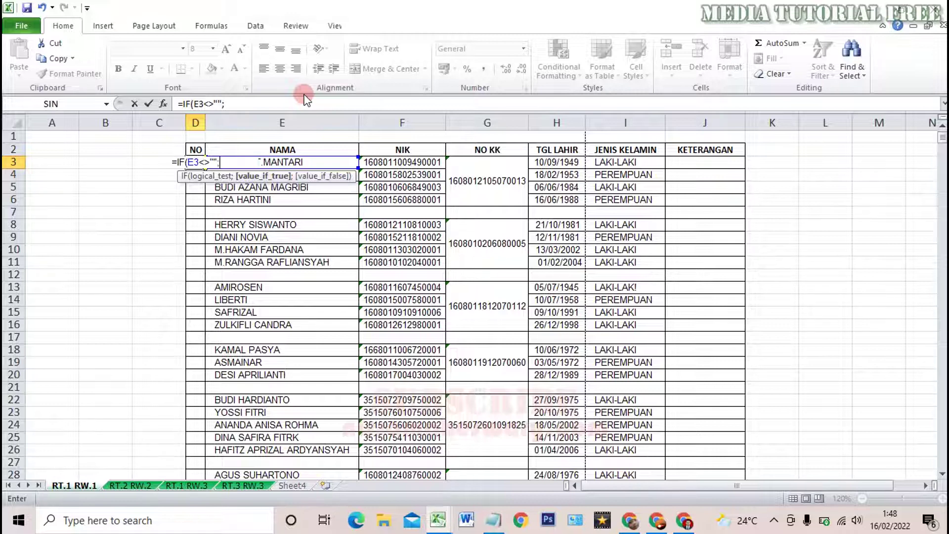
pyautogui.write('N')
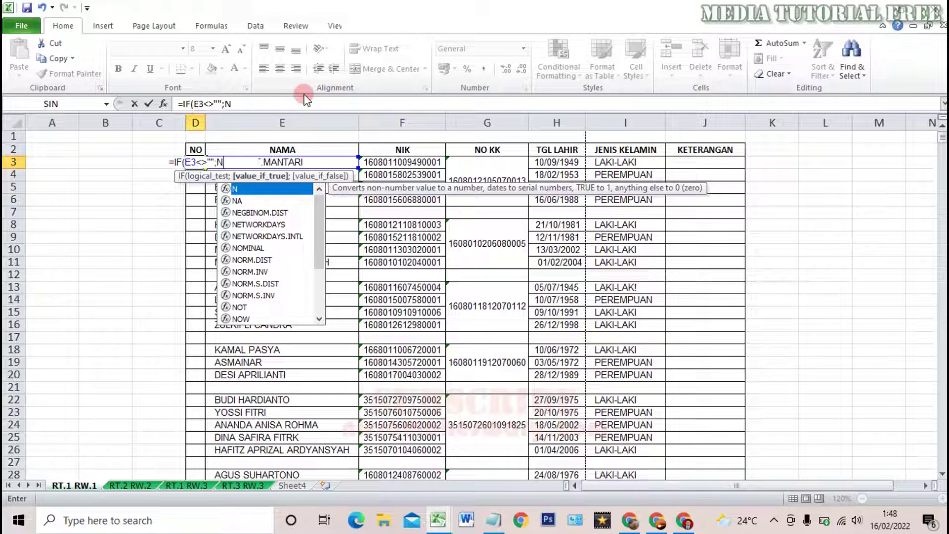
pyautogui.write('()')
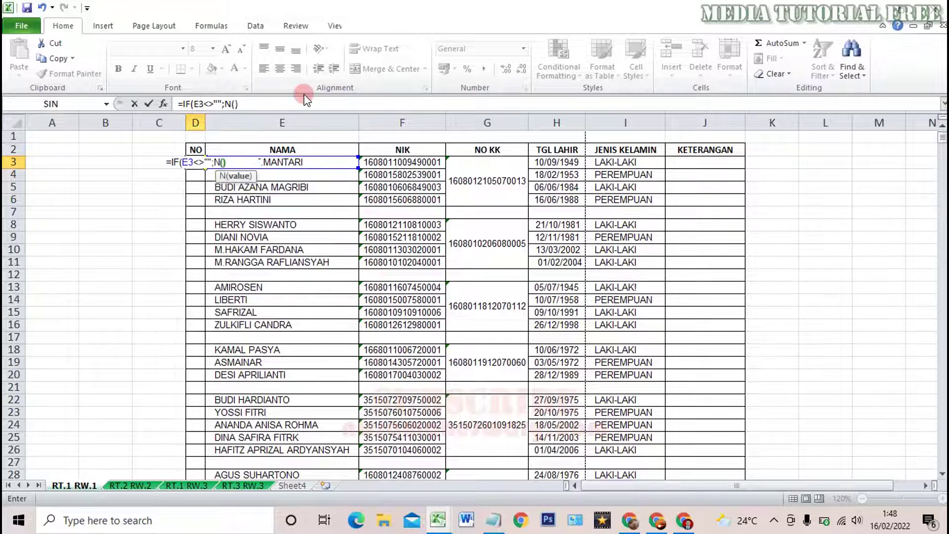
pyautogui.press('BackSpace')
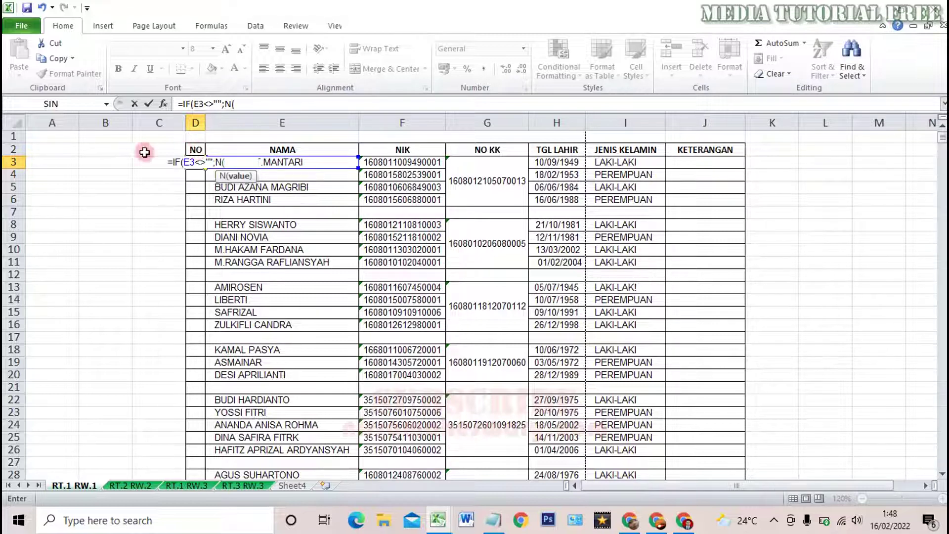
pyautogui.click(197, 148)
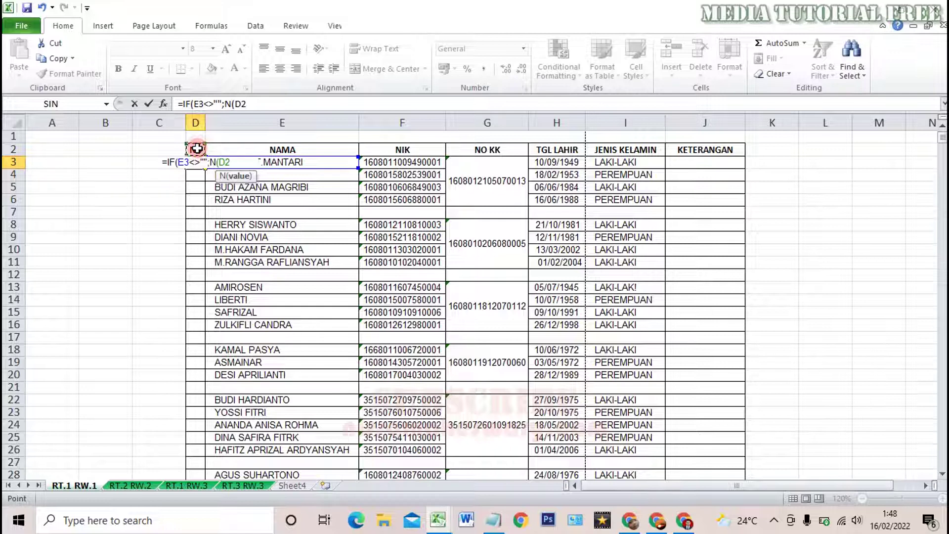
# Step: Complete and enter =IF(E3<>"";N(D2)+1;"") in D3 so it shows 1
pyautogui.write(')')
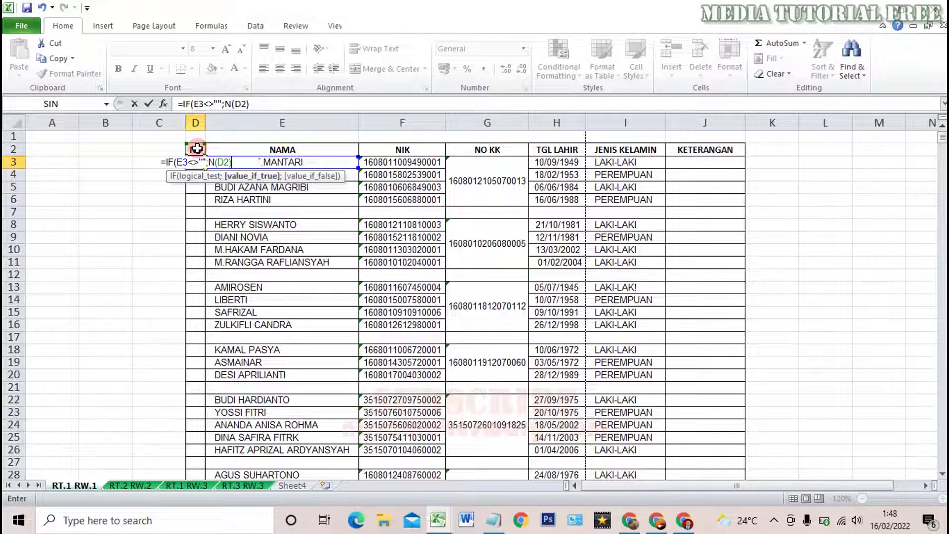
pyautogui.write('+1')
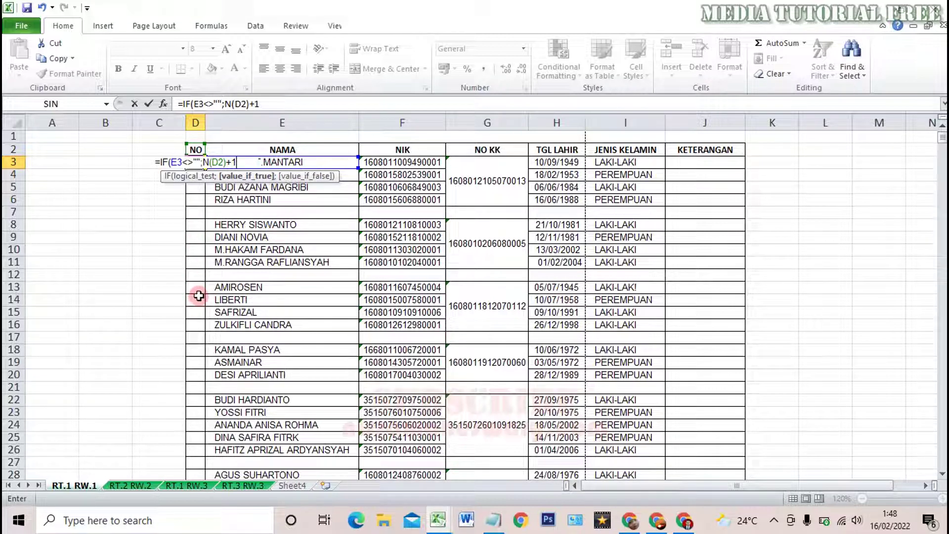
pyautogui.write(':')
pyautogui.press('BackSpace')
pyautogui.write(';')
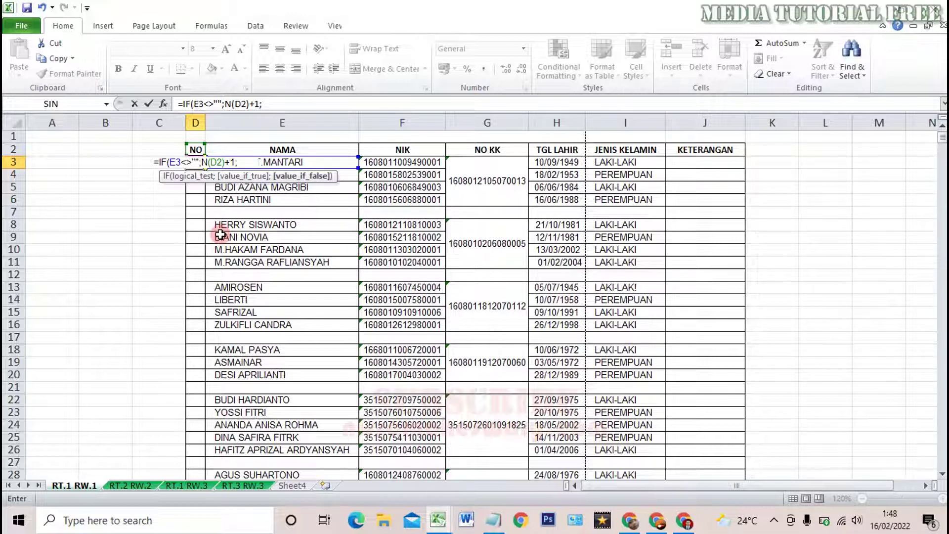
pyautogui.write('""')
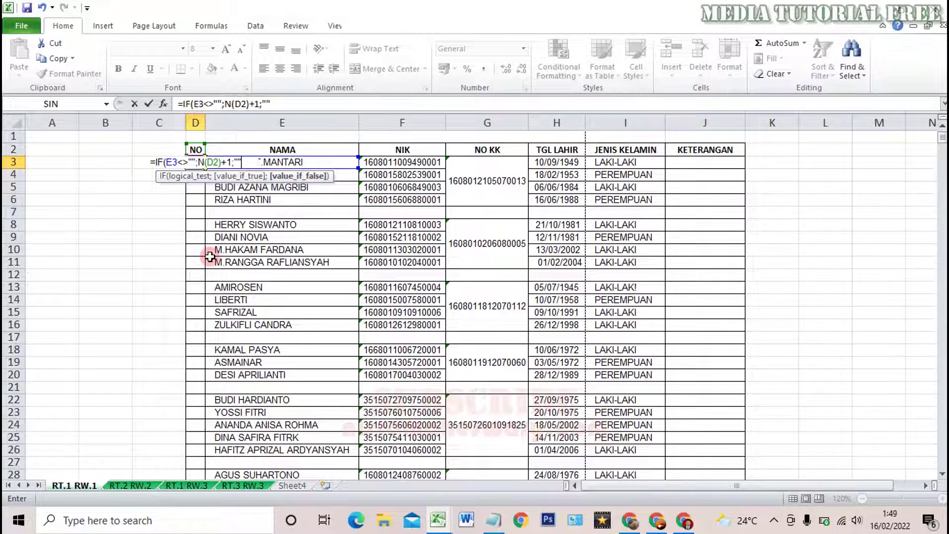
pyautogui.write(')')
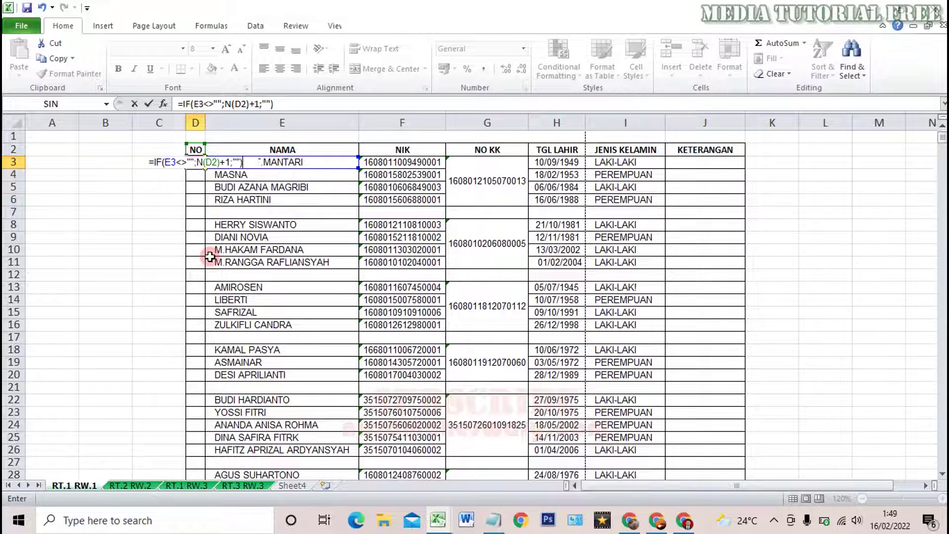
pyautogui.press('Return')
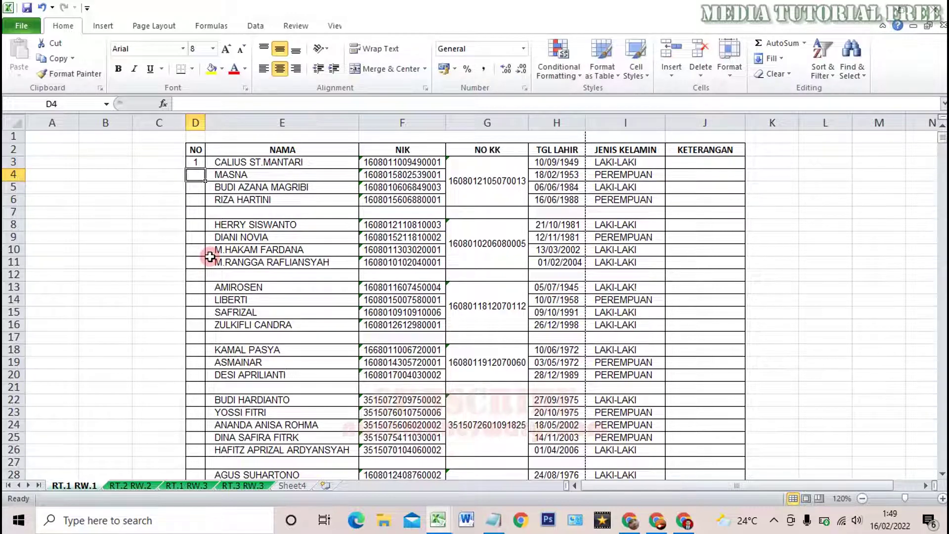
pyautogui.press('Up')
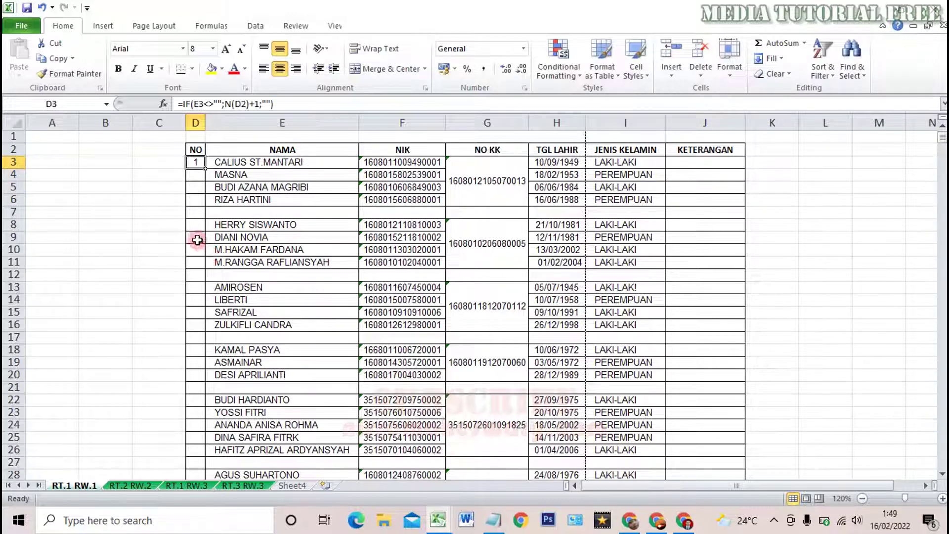
# Step: Re-commit the D3 formula and fill it down the NO column to row 261
pyautogui.click(278, 102)
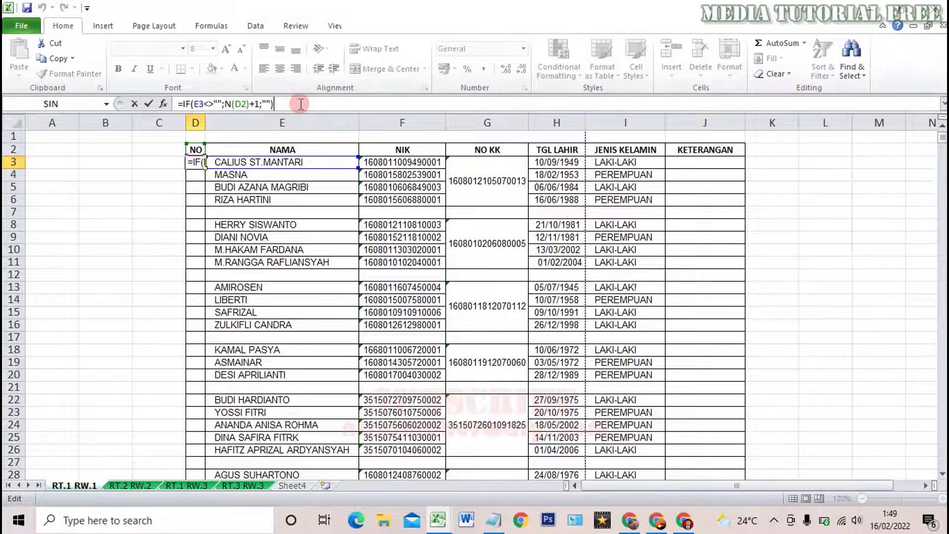
pyautogui.press('Return')
pyautogui.click(195, 165)
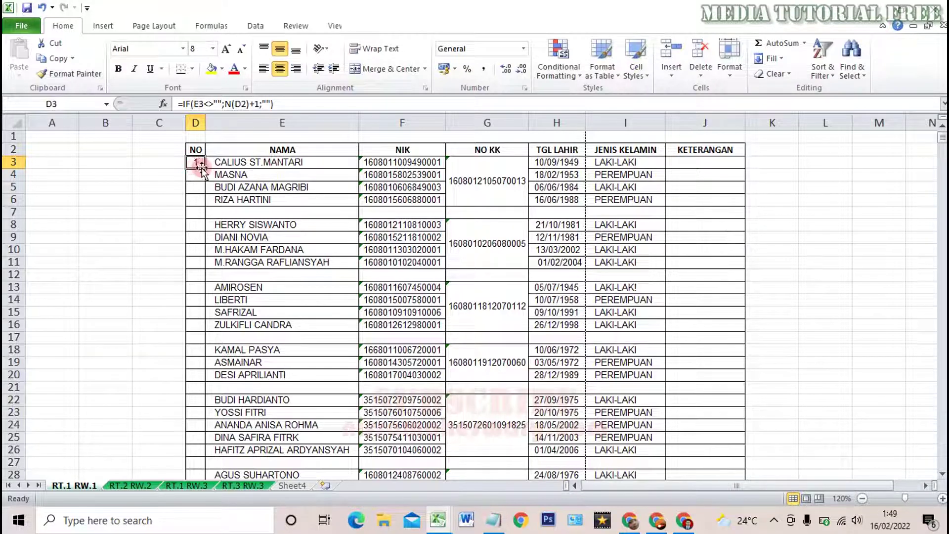
pyautogui.moveTo(203, 169); pyautogui.dragTo(220, 530)
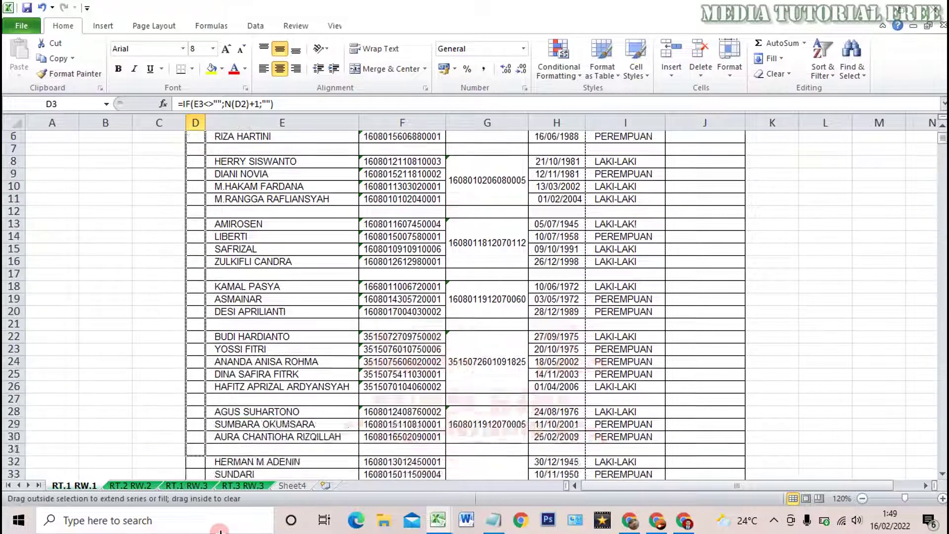
pyautogui.moveTo(221, 530)
pyautogui.mouseDown()
pyautogui.moveTo(218, 423)
pyautogui.moveTo(207, 438)
pyautogui.mouseUp()
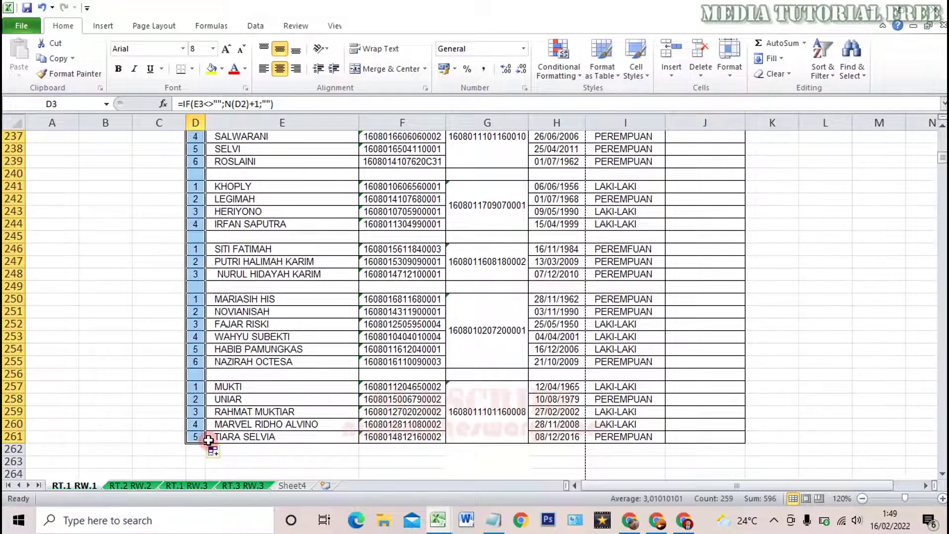
pyautogui.scroll(4, 206, 439)
pyautogui.scroll(8, 207, 440)
pyautogui.scroll(8, 255, 388)
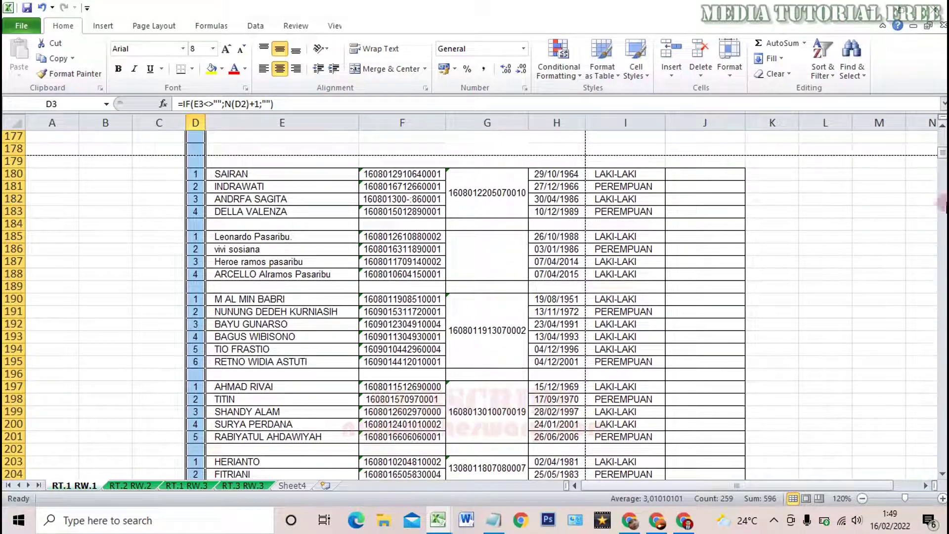
pyautogui.moveTo(944, 162); pyautogui.dragTo(942, 134)
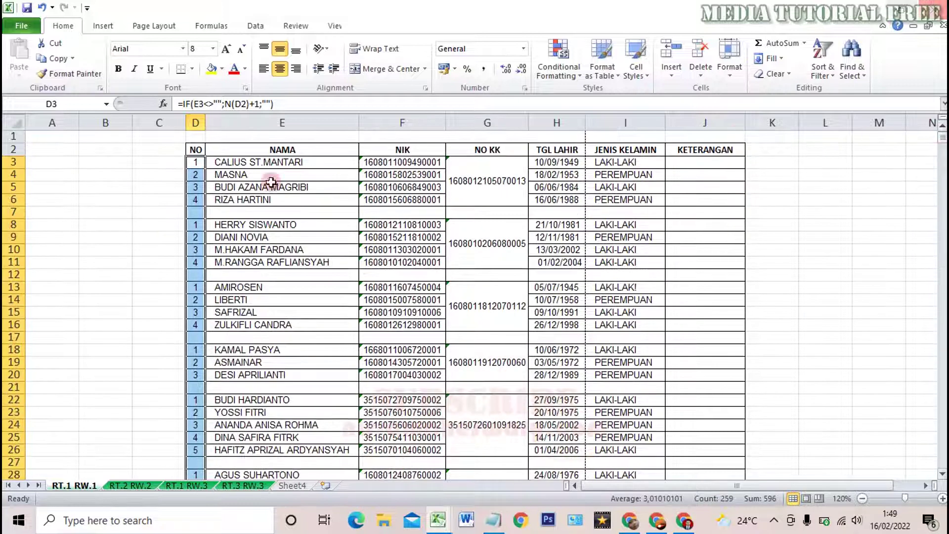
# Step: Inspect the copied formulas in cells D12, D13, D14 and D15
pyautogui.click(195, 273)
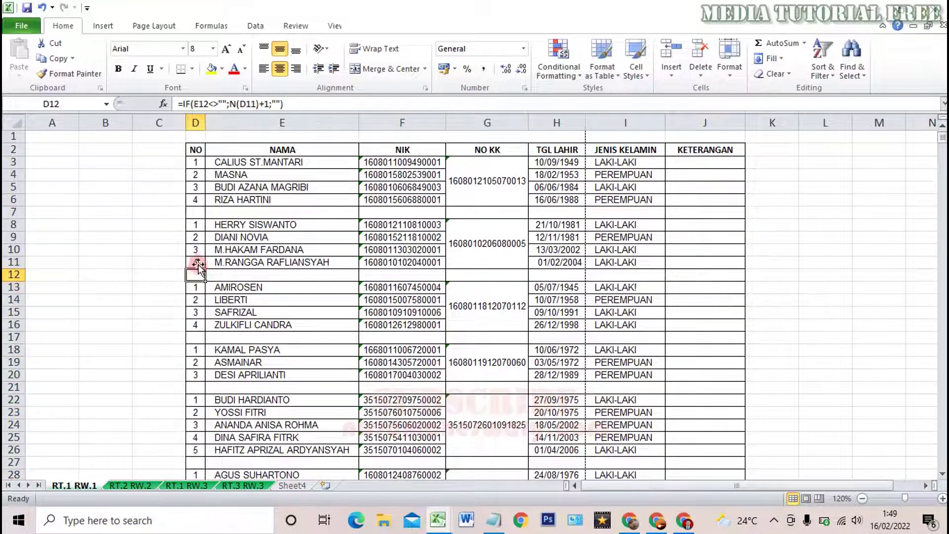
pyautogui.click(200, 287)
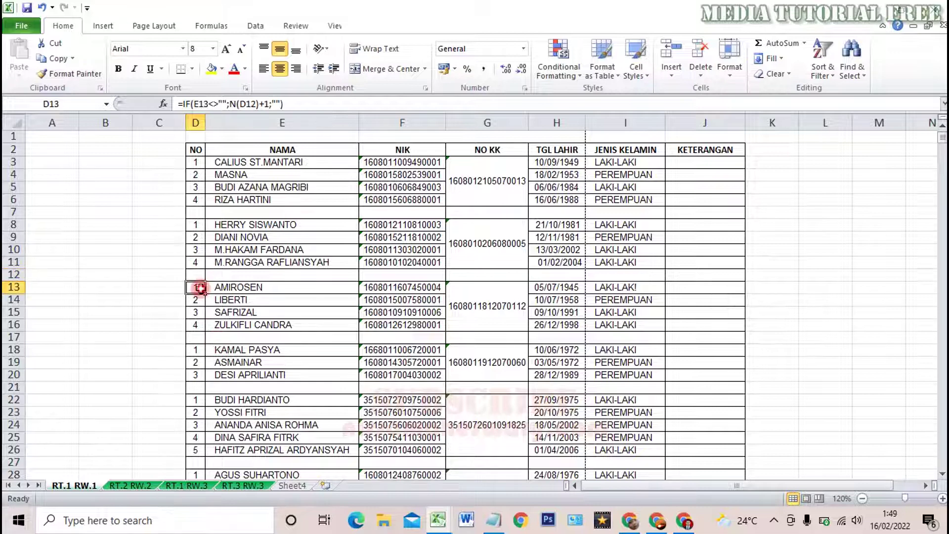
pyautogui.click(195, 300)
pyautogui.click(196, 312)
# Step: Select the NO column range from D4 down to row 262, then return to the top
pyautogui.moveTo(195, 174); pyautogui.dragTo(200, 530)
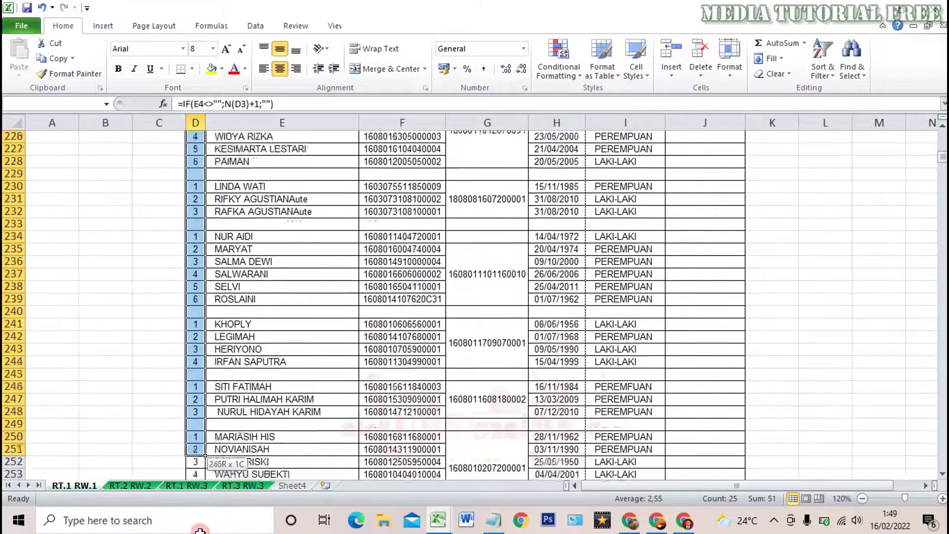
pyautogui.moveTo(199, 529); pyautogui.dragTo(153, 447)
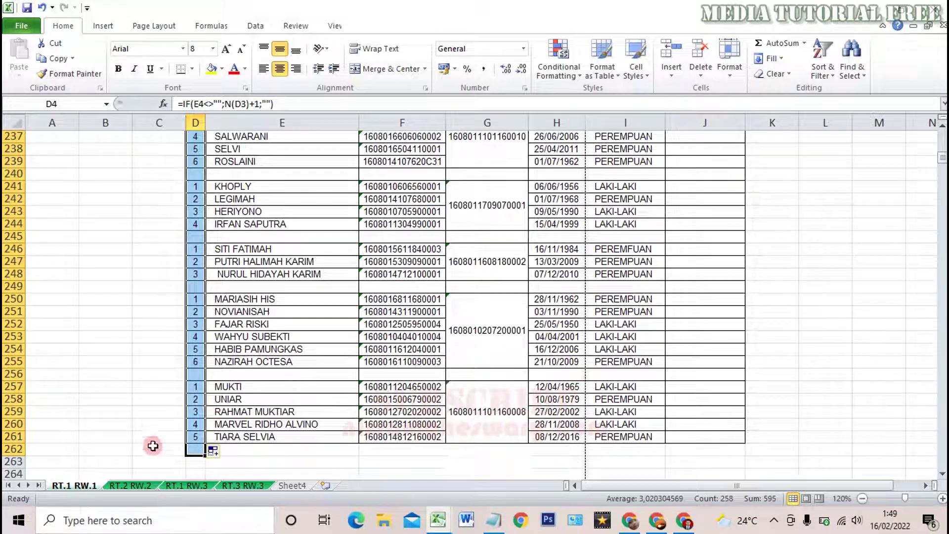
pyautogui.scroll(20, 151, 426)
pyautogui.click(158, 197)
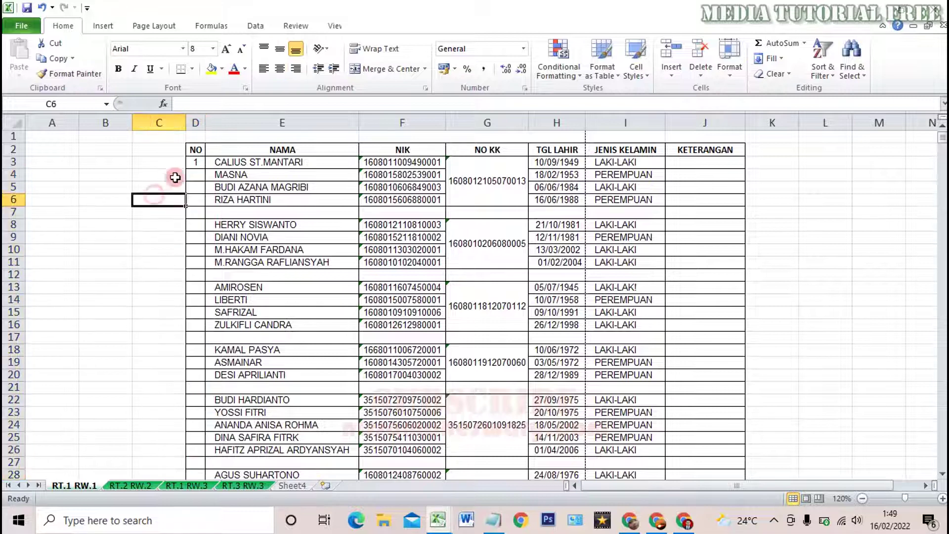
pyautogui.click(196, 162)
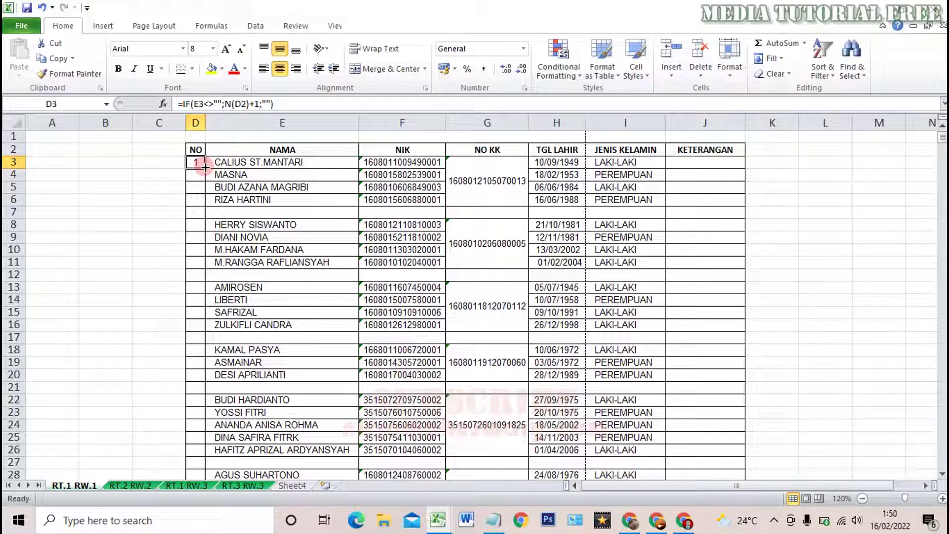
pyautogui.moveTo(205, 169); pyautogui.dragTo(232, 532)
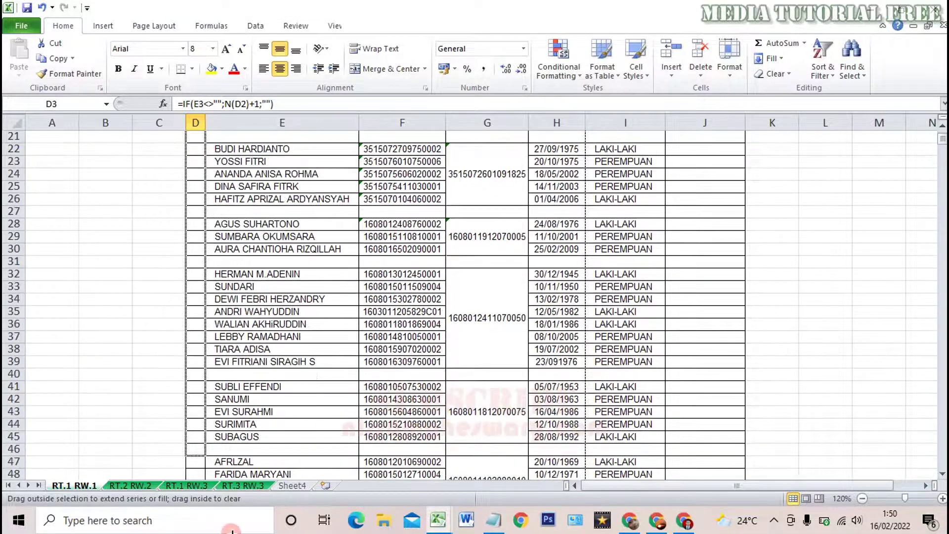
pyautogui.moveTo(233, 532)
pyautogui.mouseDown()
pyautogui.moveTo(223, 253)
pyautogui.moveTo(206, 271)
pyautogui.mouseUp()
pyautogui.scroll(1, 451, 312)
pyautogui.scroll(7, 451, 311)
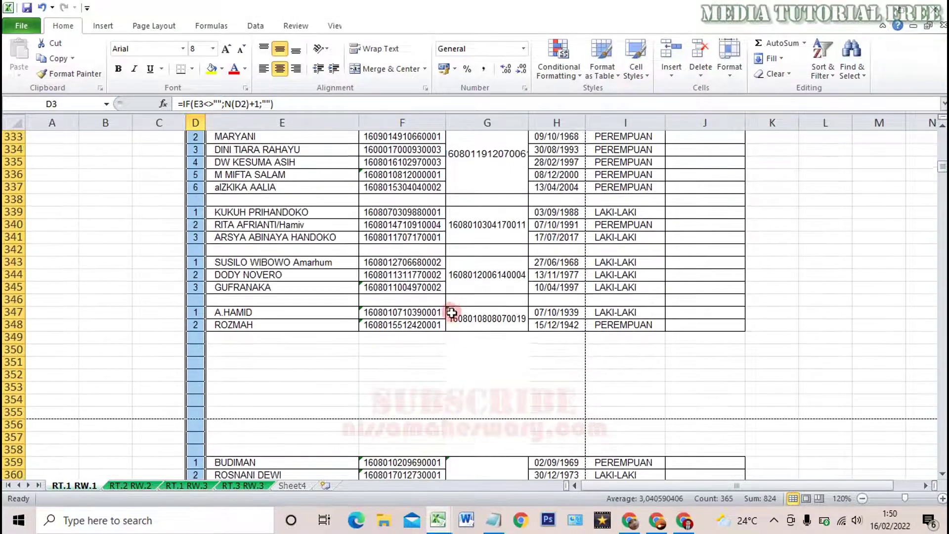
pyautogui.scroll(4, 451, 311)
pyautogui.press('Return')
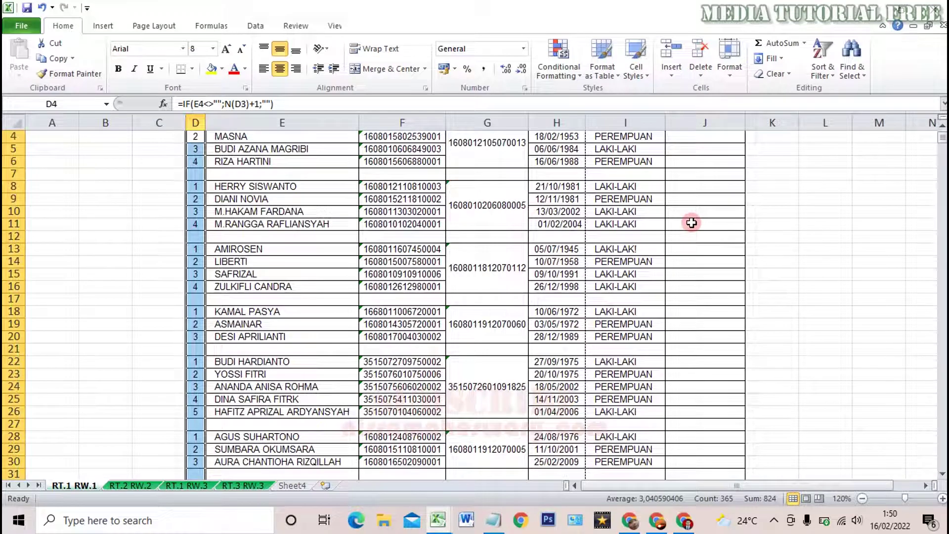
pyautogui.scroll(3, 691, 223)
pyautogui.click(322, 224)
pyautogui.moveTo(198, 176)
pyautogui.mouseDown()
pyautogui.moveTo(188, 486)
pyautogui.moveTo(201, 528)
pyautogui.mouseUp()
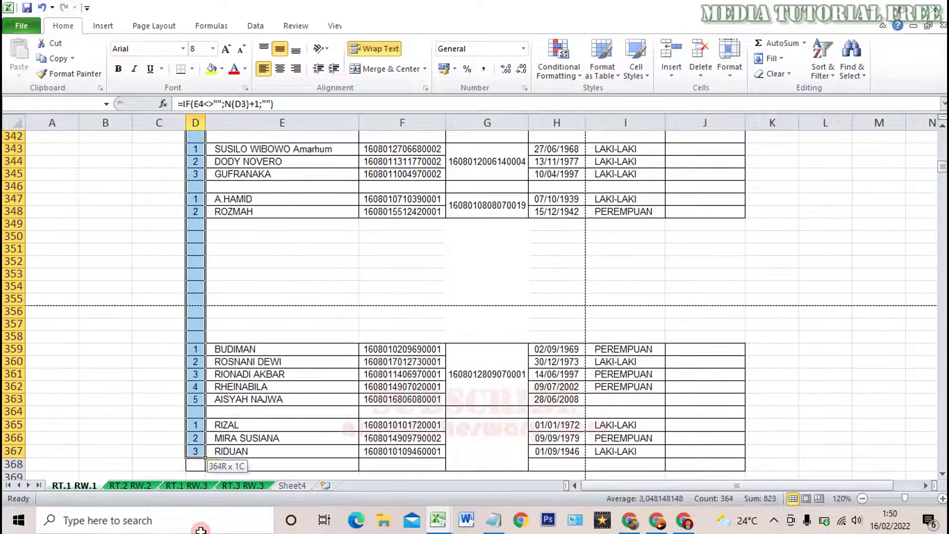
pyautogui.moveTo(202, 528); pyautogui.dragTo(200, 439)
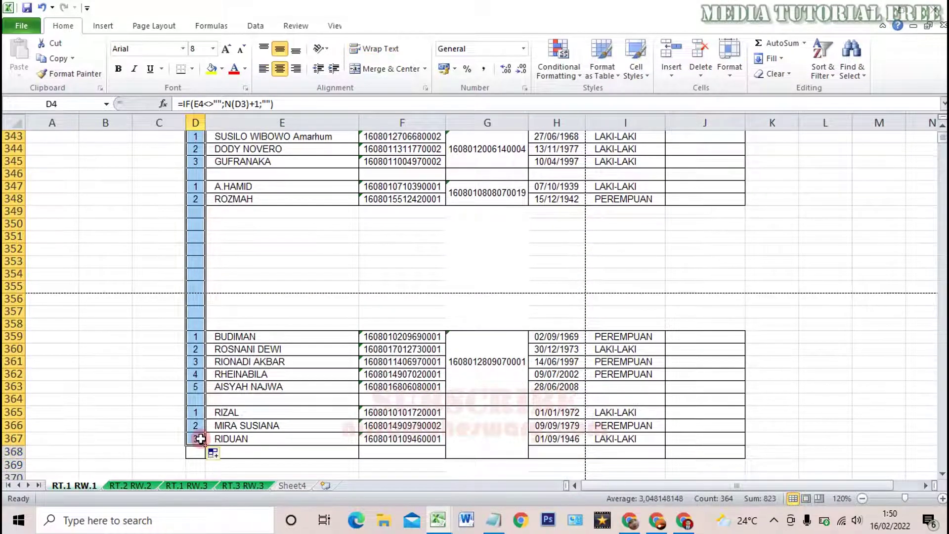
pyautogui.hotkey('ctrl', 'BackSpace')
pyautogui.scroll(-6, 198, 395)
pyautogui.scroll(-10, 225, 405)
pyautogui.scroll(-11, 222, 400)
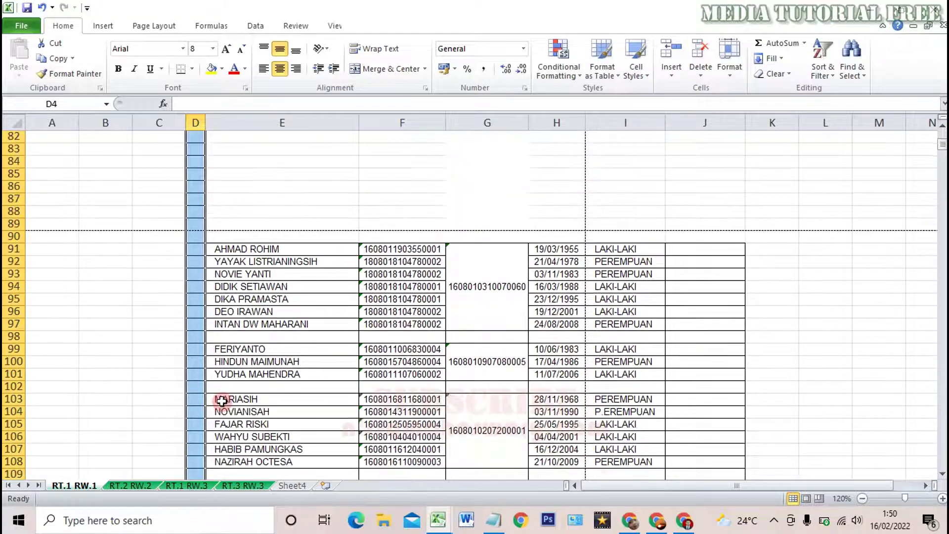
pyautogui.scroll(-11, 222, 400)
pyautogui.scroll(-13, 221, 398)
pyautogui.scroll(-8, 221, 399)
pyautogui.scroll(-7, 219, 398)
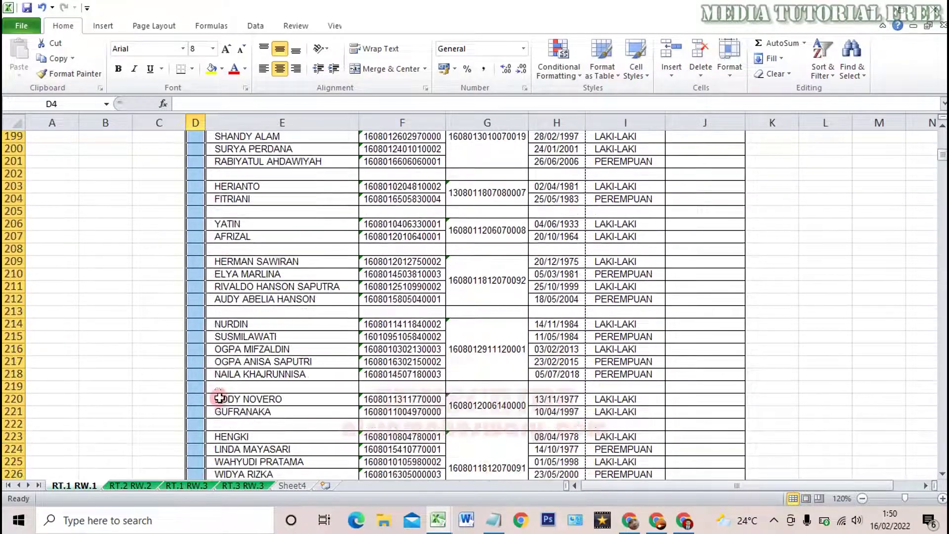
pyautogui.click(149, 290)
pyautogui.scroll(4, 148, 290)
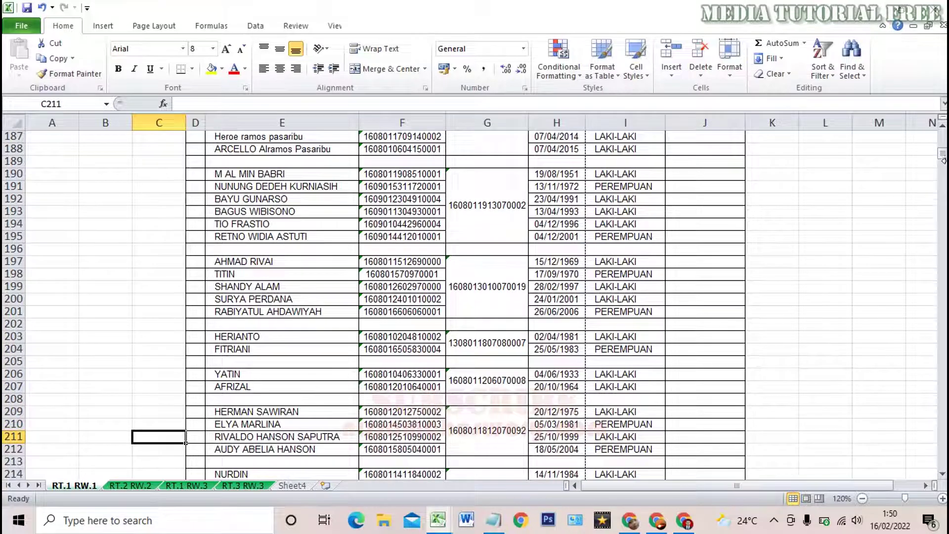
pyautogui.moveTo(942, 158); pyautogui.dragTo(942, 137)
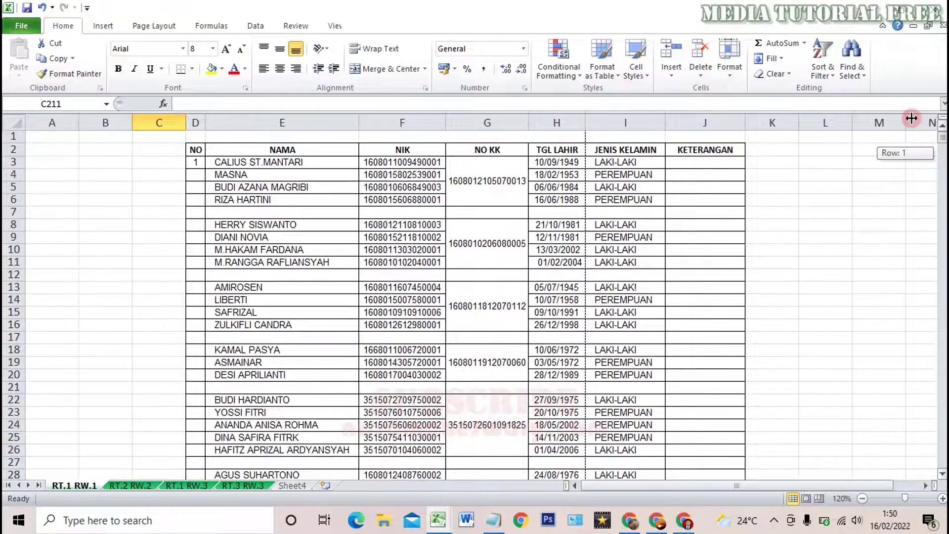
# Step: Fill the D3 numbering formula down the NO column to row 367 and return to the top
pyautogui.click(196, 163)
pyautogui.moveTo(207, 171); pyautogui.dragTo(207, 480)
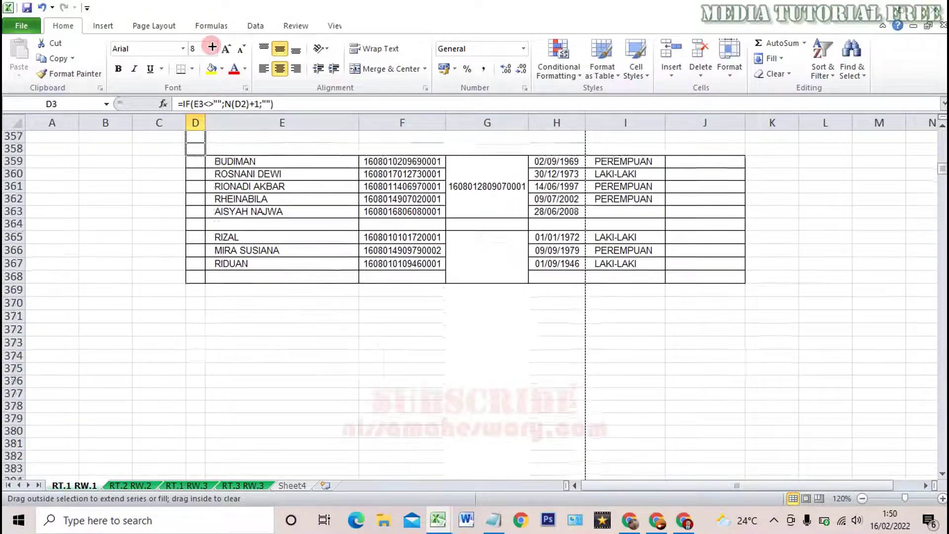
pyautogui.moveTo(207, 481)
pyautogui.mouseDown()
pyautogui.moveTo(174, 381)
pyautogui.moveTo(189, 151)
pyautogui.moveTo(197, 353)
pyautogui.mouseUp()
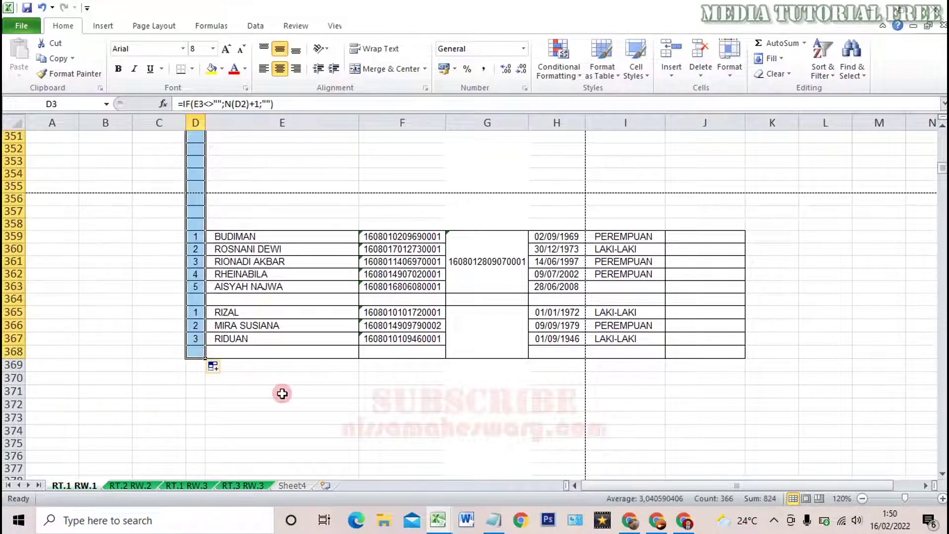
pyautogui.scroll(1, 282, 394)
pyautogui.scroll(4, 282, 393)
pyautogui.scroll(6, 282, 393)
pyautogui.scroll(5, 283, 394)
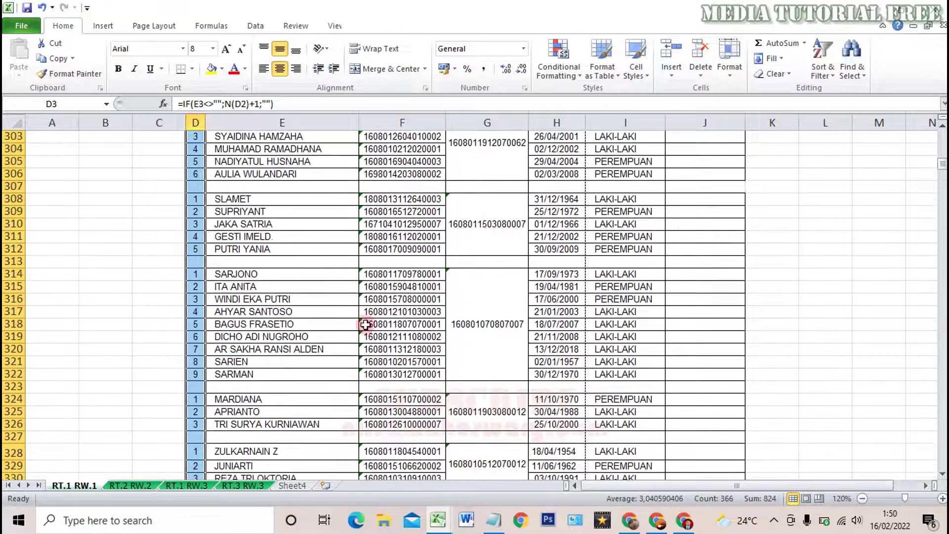
pyautogui.click(782, 223)
pyautogui.scroll(3, 512, 347)
pyautogui.scroll(2, 512, 347)
pyautogui.moveTo(942, 159); pyautogui.dragTo(942, 138)
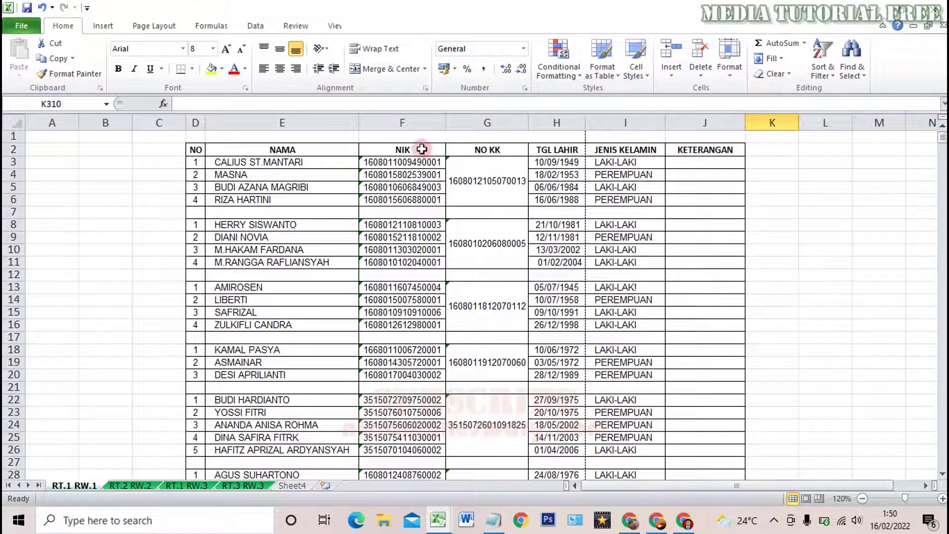
pyautogui.moveTo(196, 162); pyautogui.dragTo(701, 198)
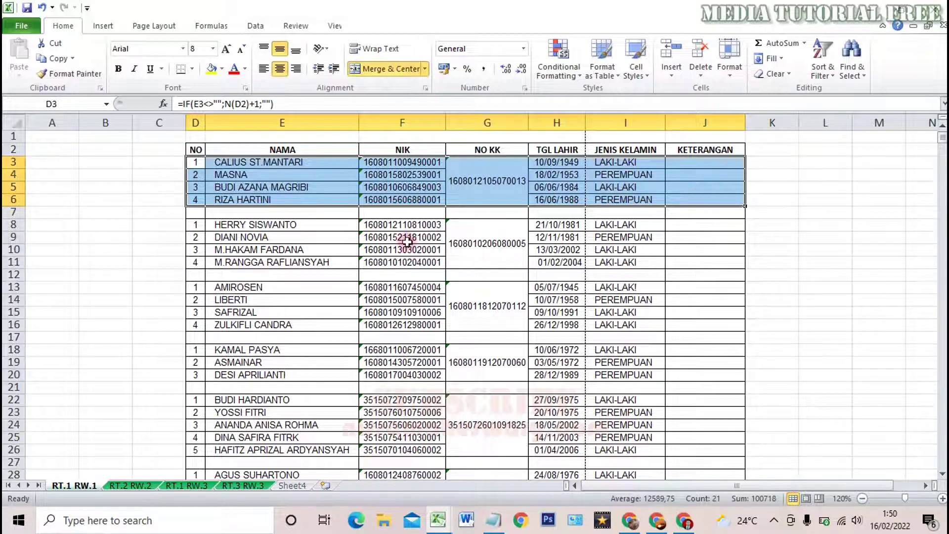
pyautogui.moveTo(196, 228); pyautogui.dragTo(705, 262)
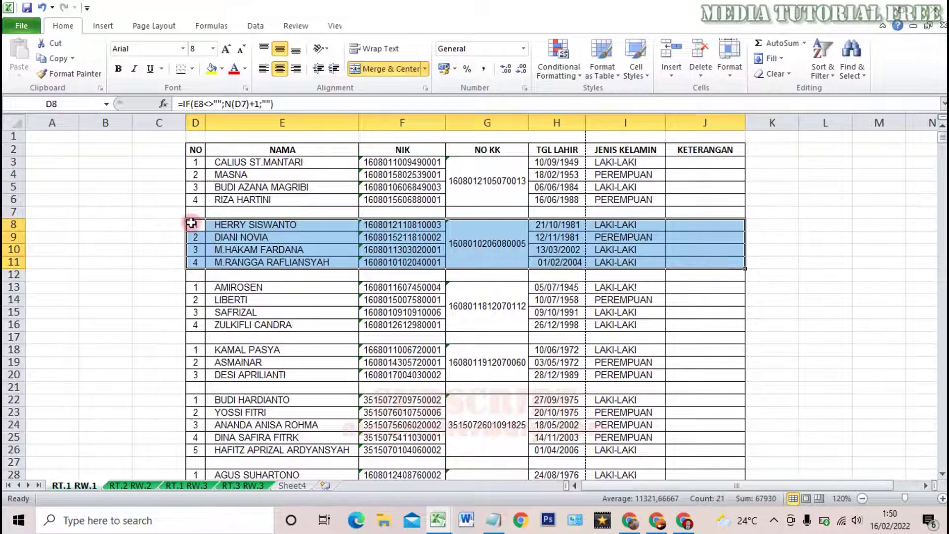
pyautogui.click(197, 237)
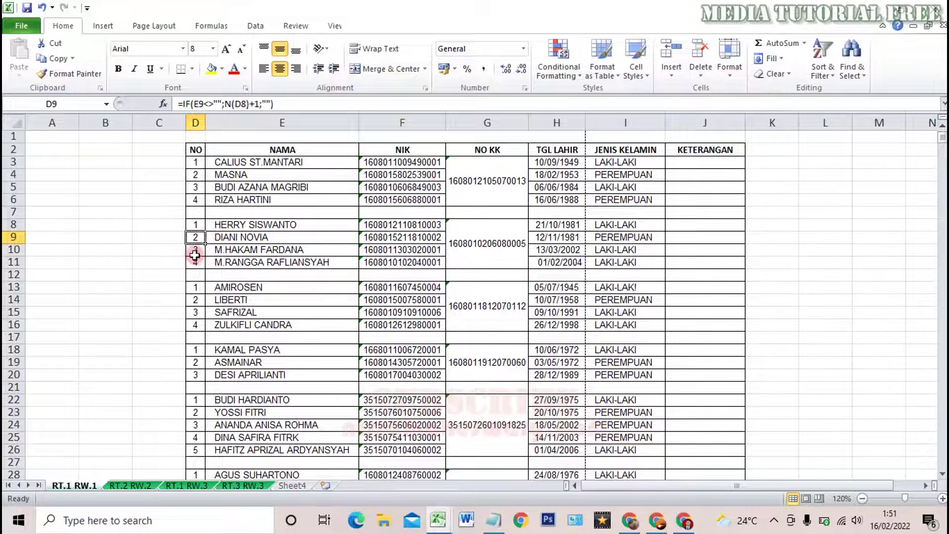
pyautogui.moveTo(196, 227); pyautogui.dragTo(712, 240)
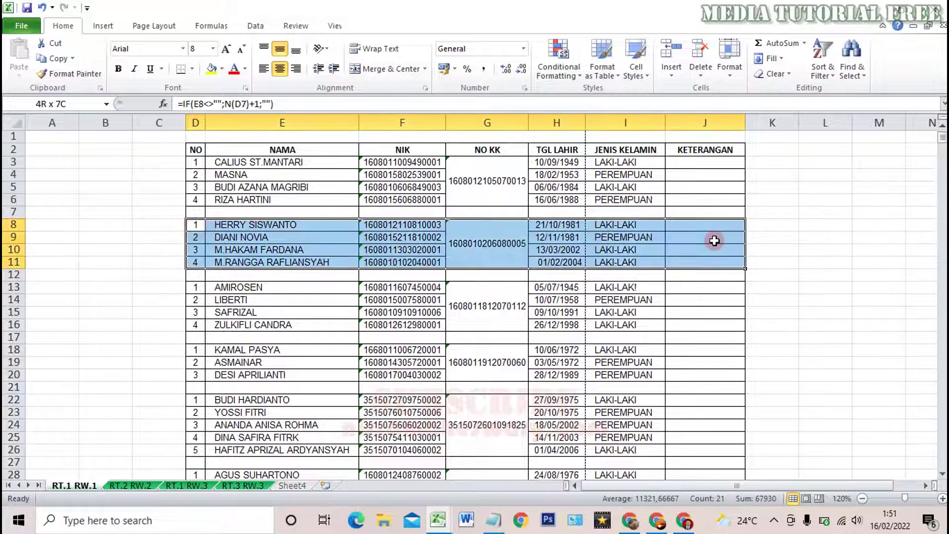
pyautogui.moveTo(192, 287); pyautogui.dragTo(487, 324)
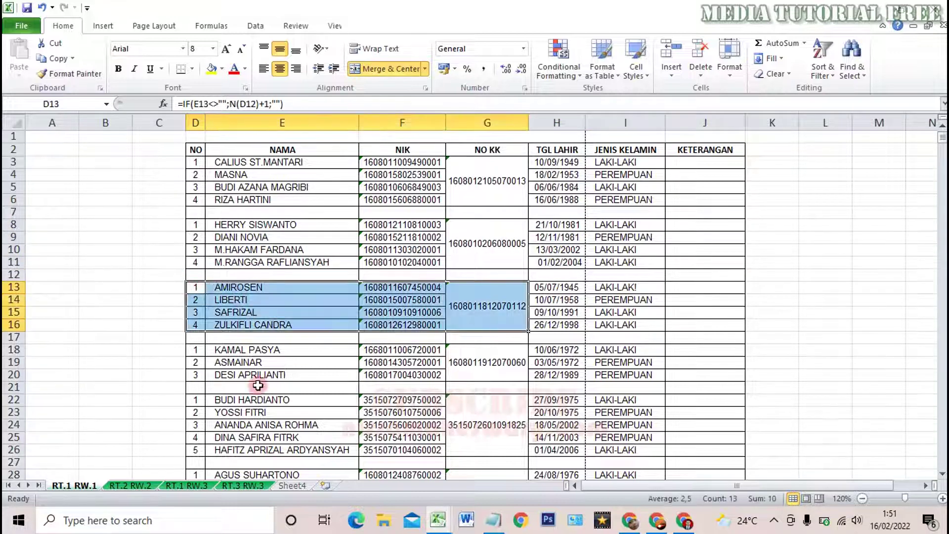
pyautogui.moveTo(193, 350); pyautogui.dragTo(626, 360)
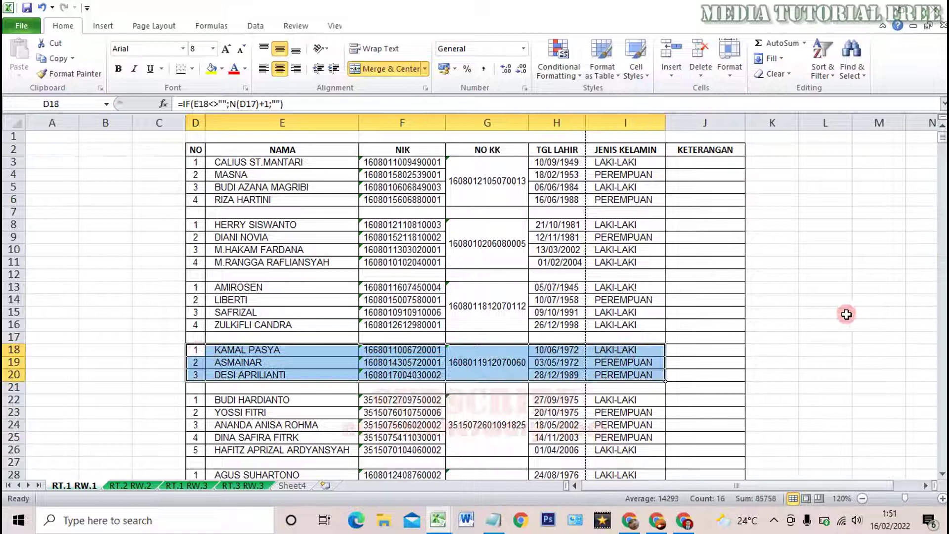
pyautogui.click(843, 313)
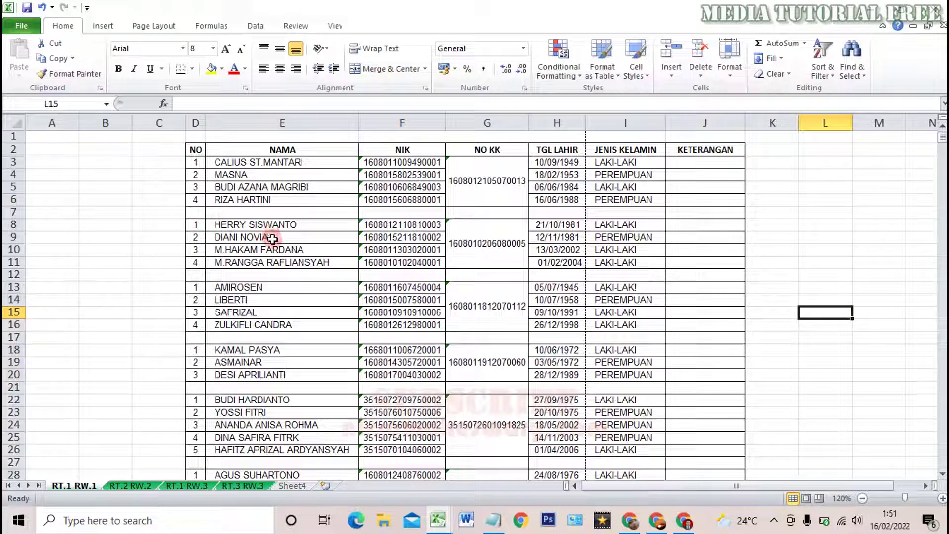
# Step: Cut the formula out of D3 so it is empty, then select the NO cells below
pyautogui.click(196, 161)
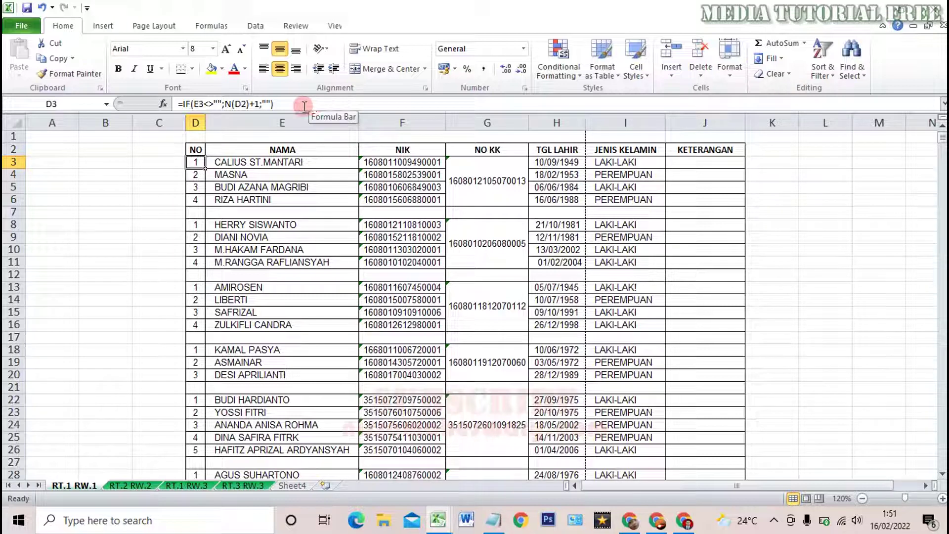
pyautogui.moveTo(304, 106); pyautogui.dragTo(133, 109)
pyautogui.hotkey('ctrl', 'x')
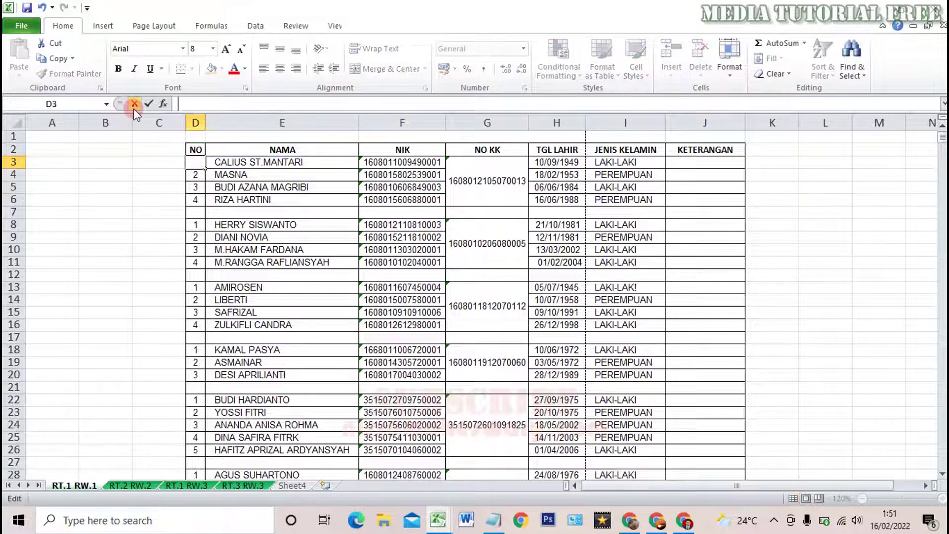
pyautogui.press('Return')
pyautogui.moveTo(196, 174); pyautogui.dragTo(198, 466)
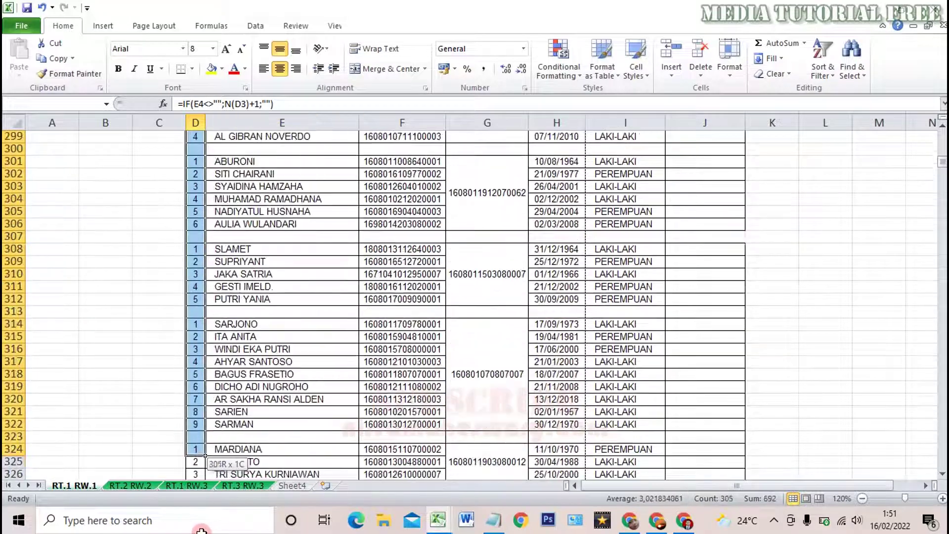
# Step: Clear the numbering formulas from the NO cells D4 through row 367
pyautogui.moveTo(197, 465)
pyautogui.mouseDown()
pyautogui.moveTo(207, 438)
pyautogui.moveTo(198, 454)
pyautogui.mouseUp()
pyautogui.hotkey('ctrl', 'BackSpace')
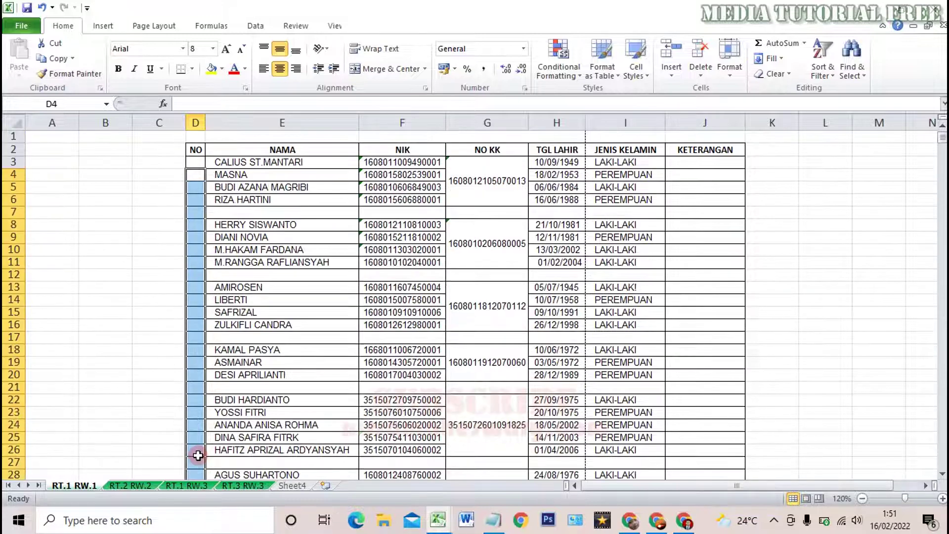
pyautogui.click(884, 243)
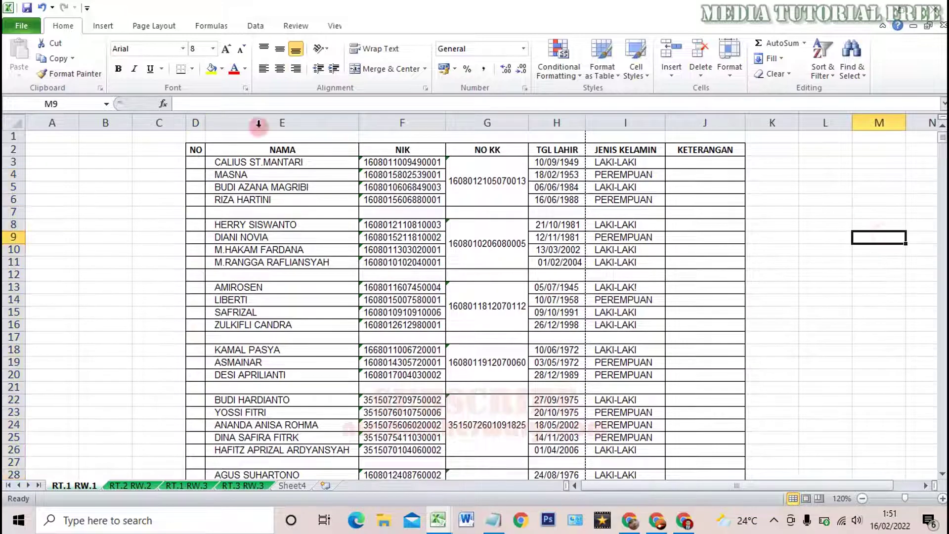
# Step: Delete the empty columns B and C so the table shifts left
pyautogui.click(118, 124)
pyautogui.moveTo(119, 123); pyautogui.dragTo(141, 124)
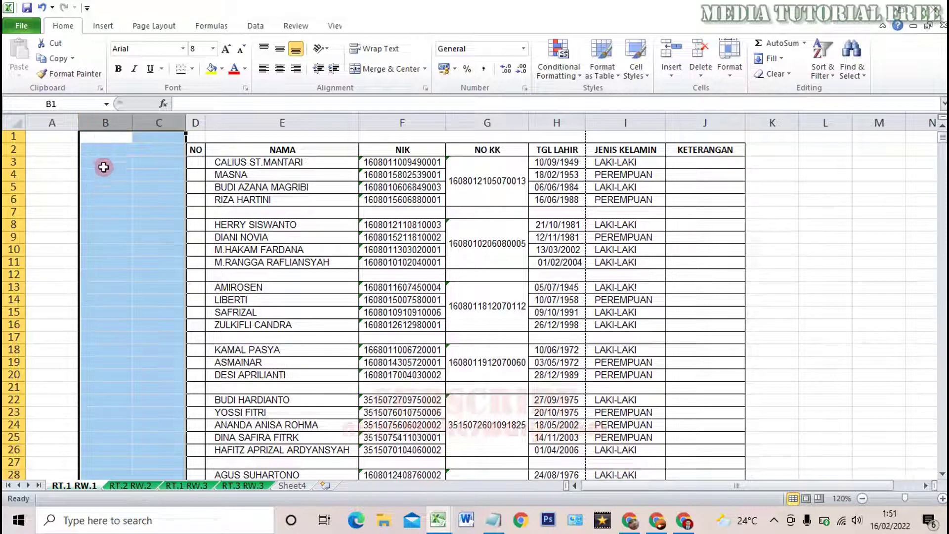
pyautogui.rightClick(104, 123)
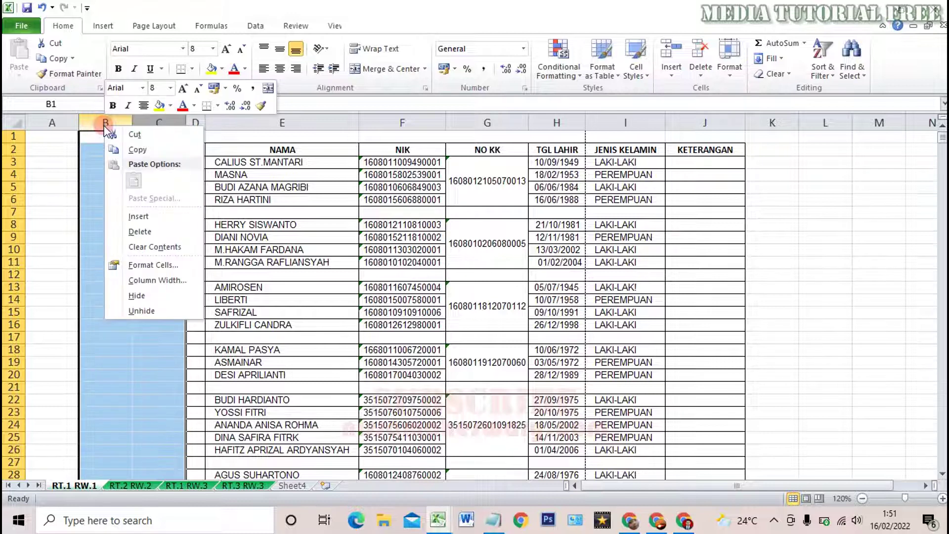
pyautogui.click(149, 230)
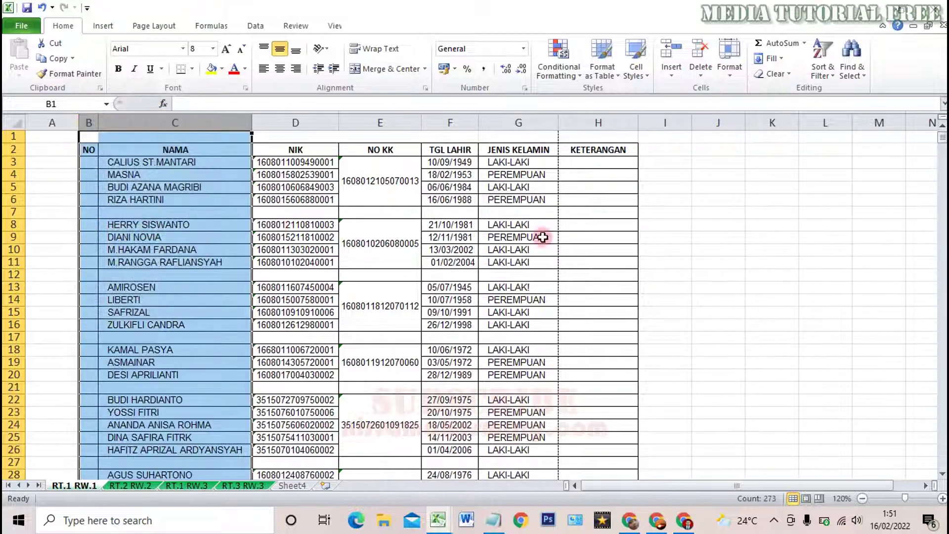
pyautogui.click(705, 211)
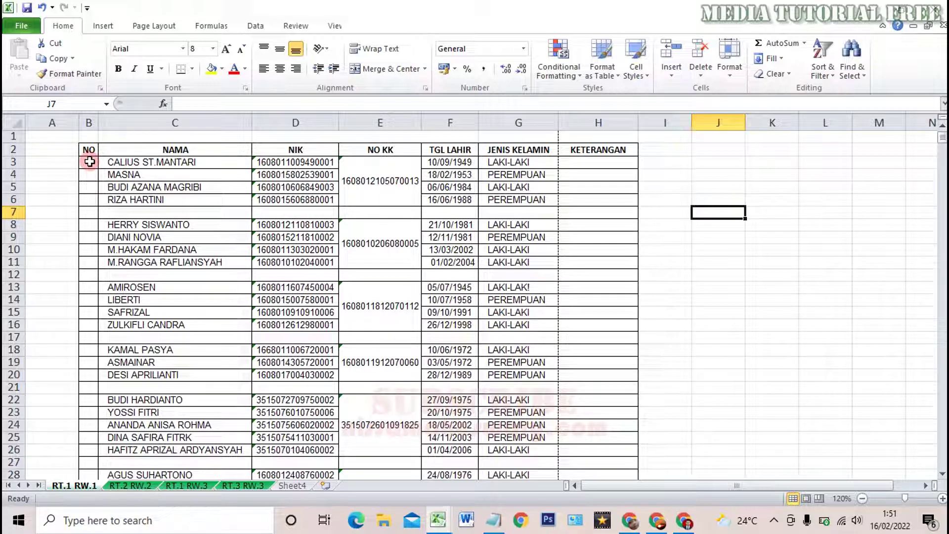
# Step: Start an IF formula in B3 that tests whether C3 is not empty
pyautogui.click(90, 162)
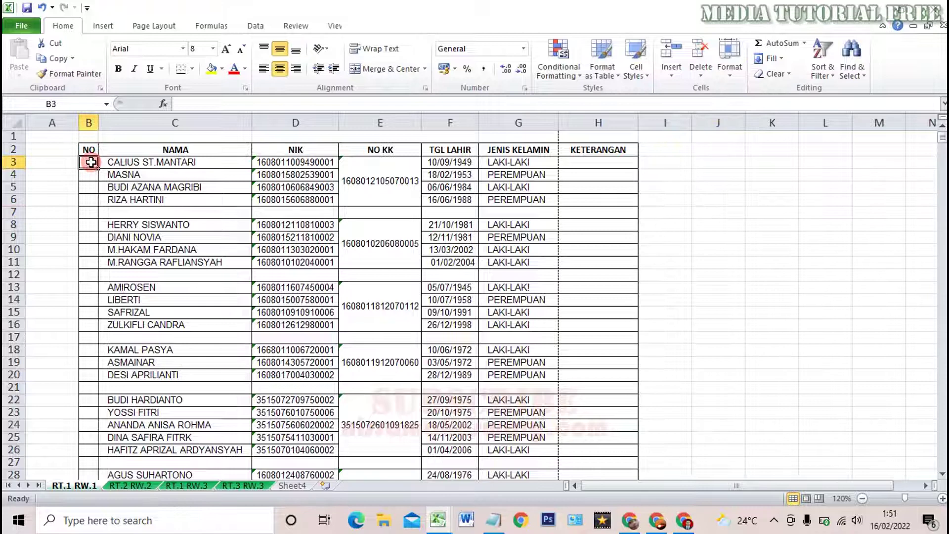
pyautogui.click(89, 187)
pyautogui.click(94, 162)
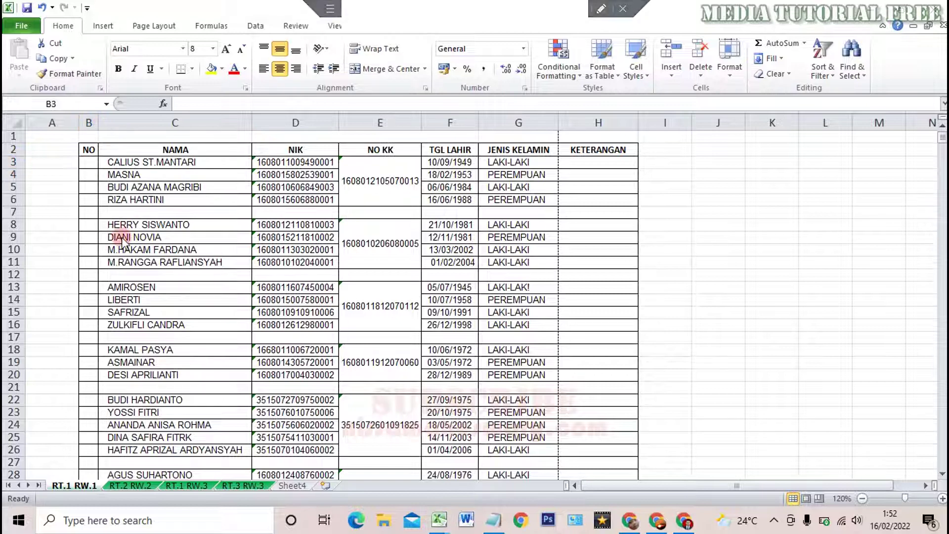
pyautogui.write('=')
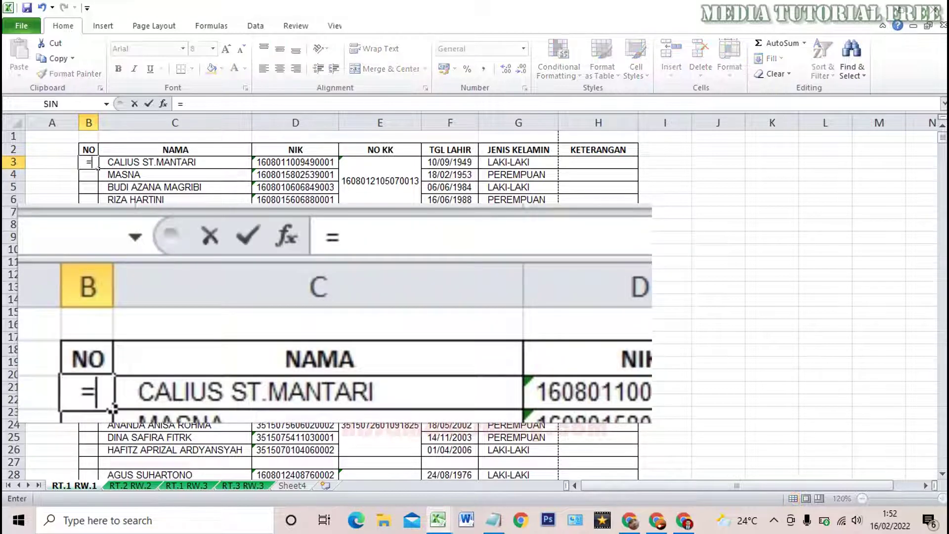
pyautogui.write('IF')
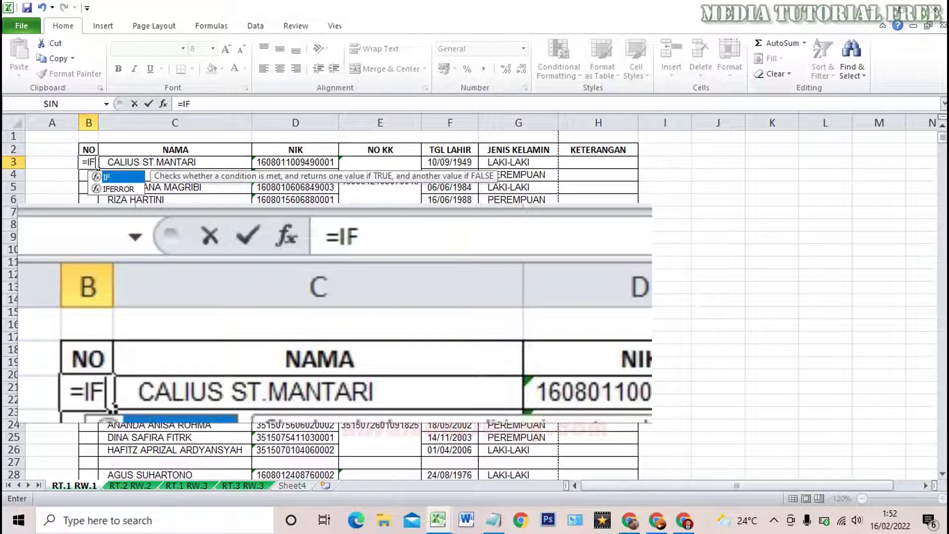
pyautogui.write('9')
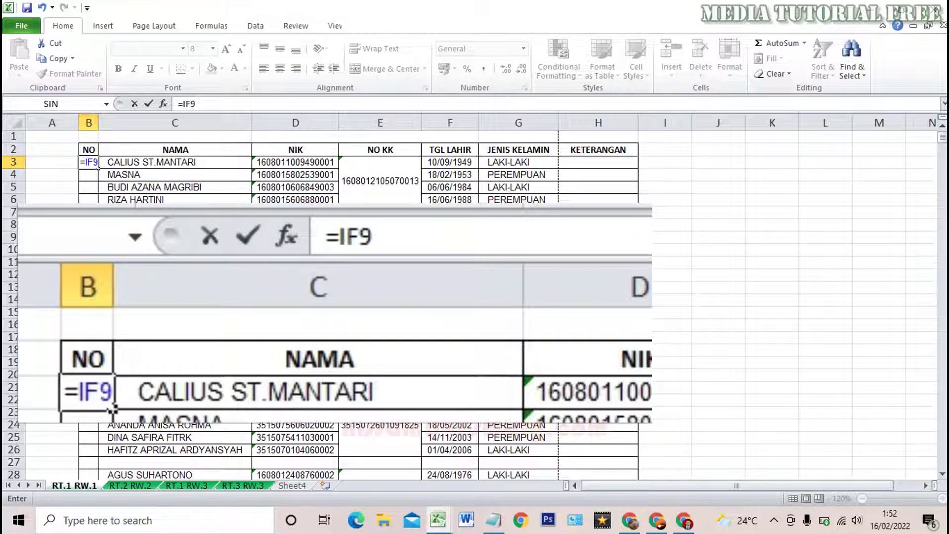
pyautogui.press('BackSpace')
pyautogui.write('(')
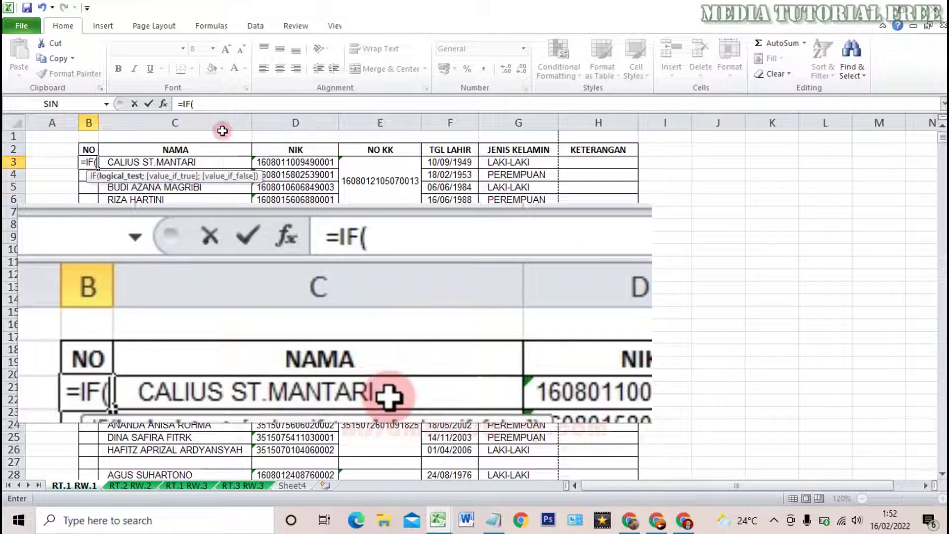
pyautogui.click(206, 163)
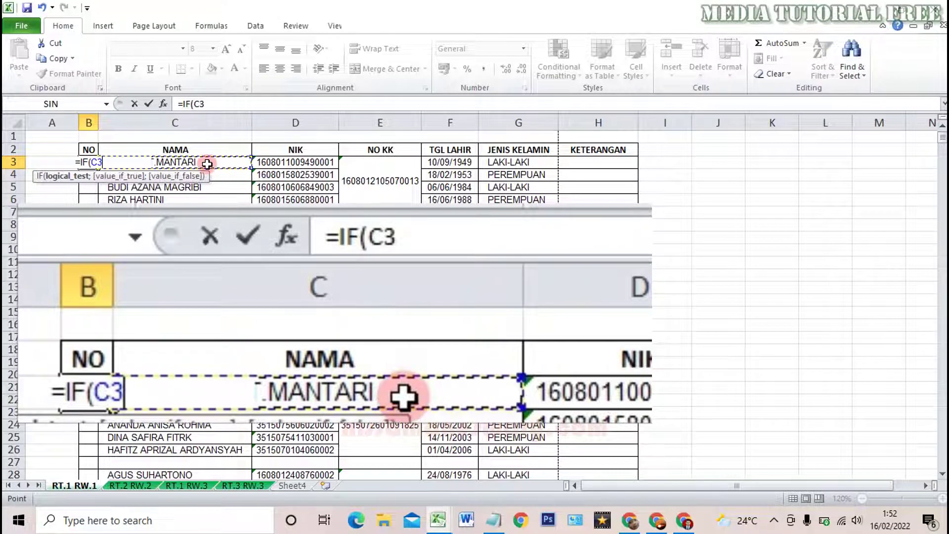
pyautogui.write('<')
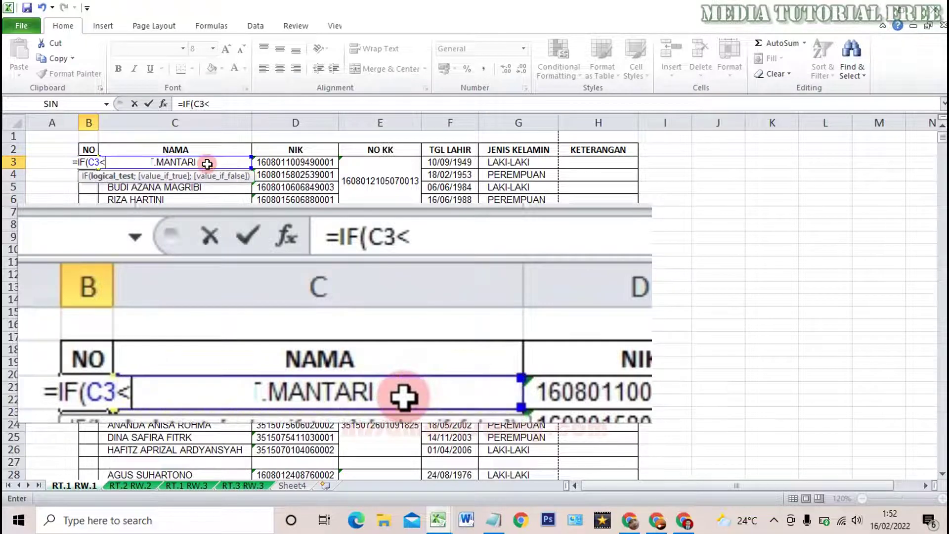
pyautogui.write('>')
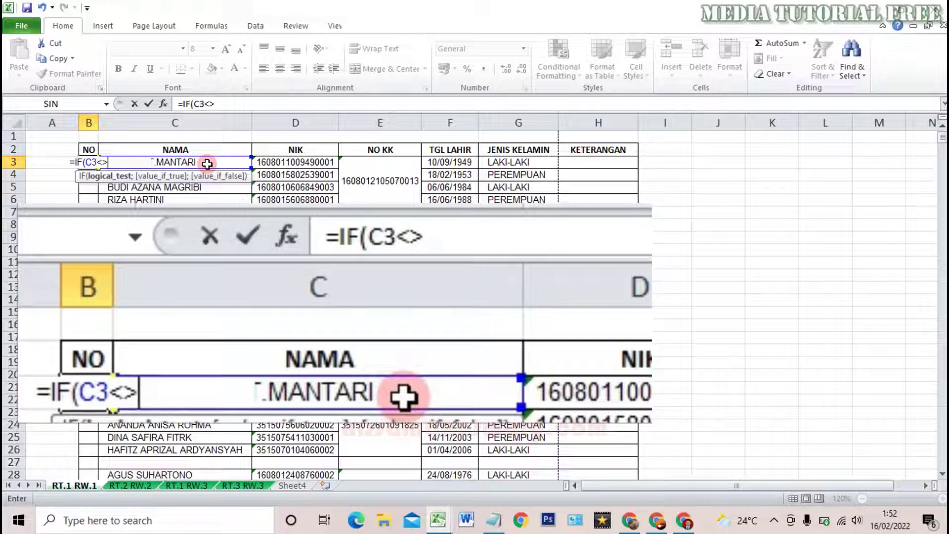
pyautogui.write('"";')
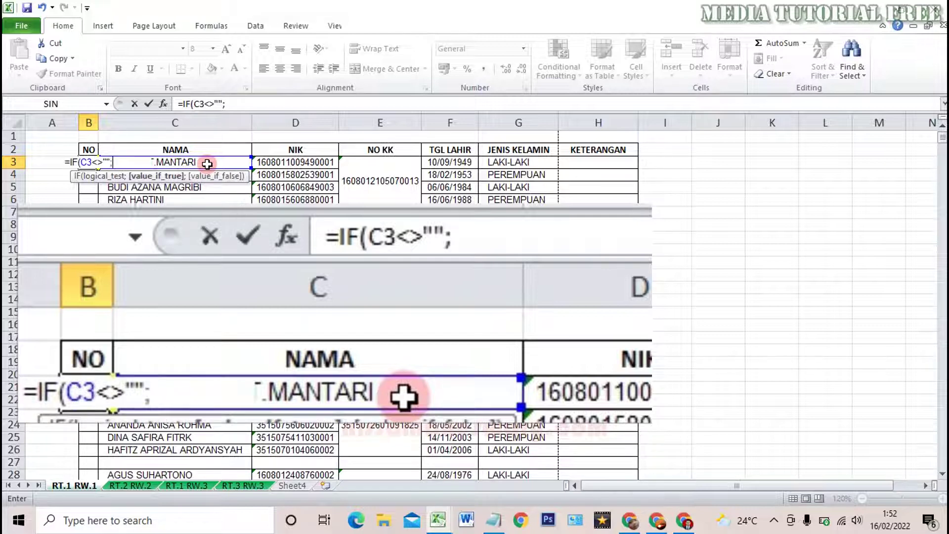
pyautogui.write('N')
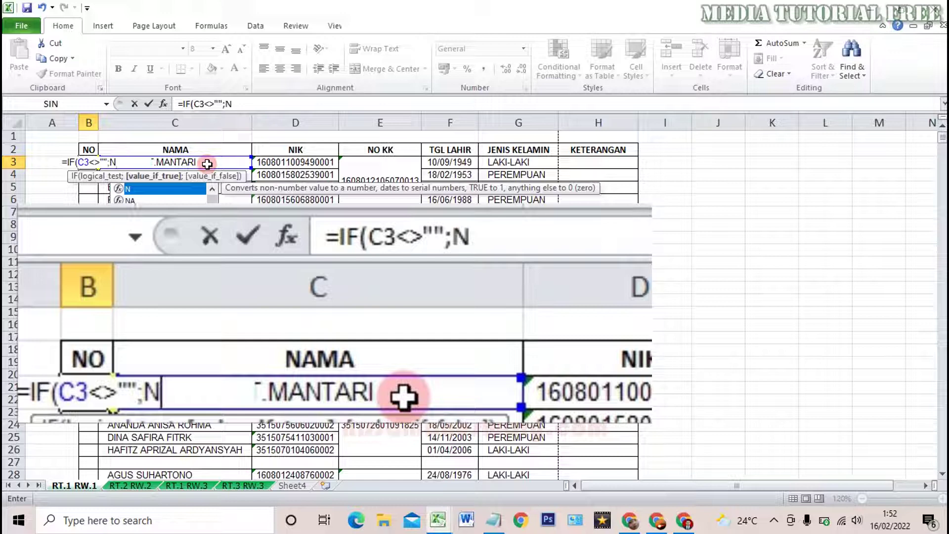
pyautogui.write('(')
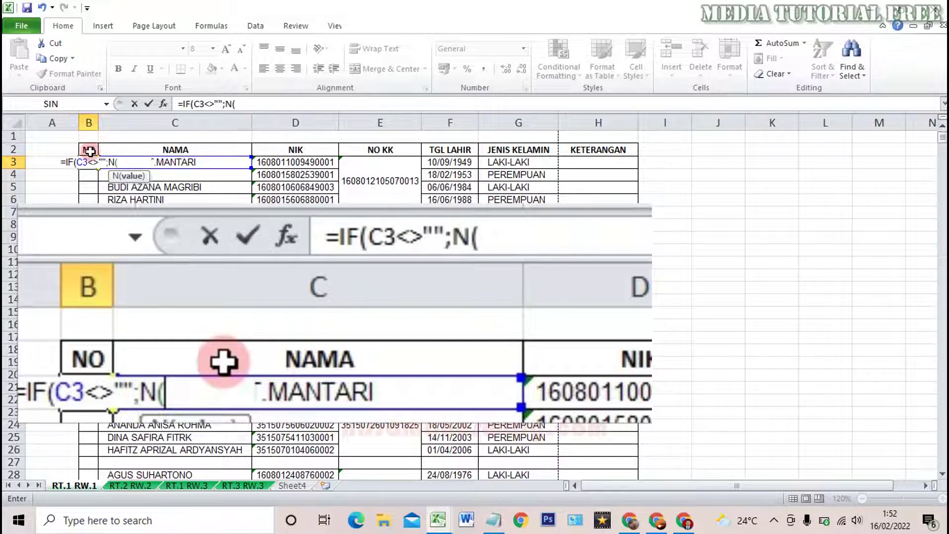
# Step: Complete B3 as =IF(C3<>"";N(B2)+1;"") so it shows 1
pyautogui.click(89, 151)
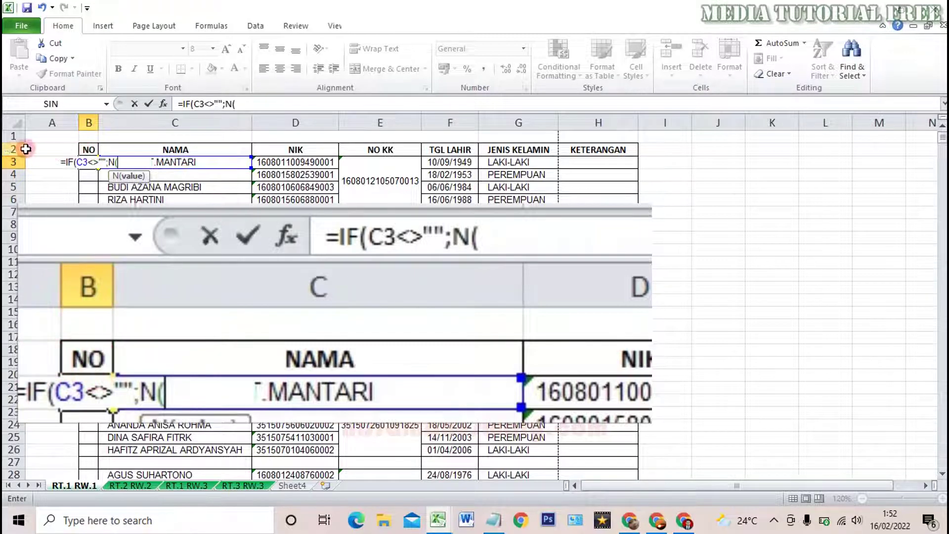
pyautogui.click(93, 150)
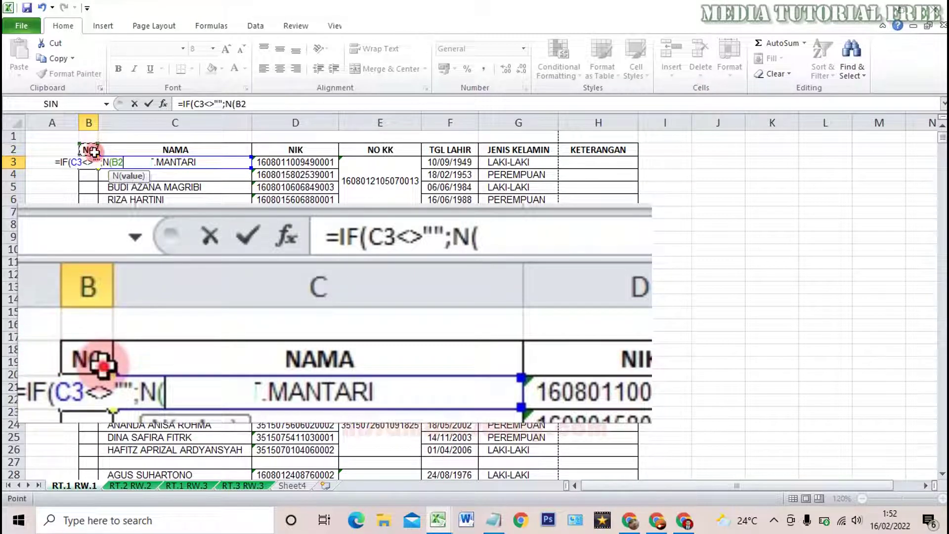
pyautogui.write(')')
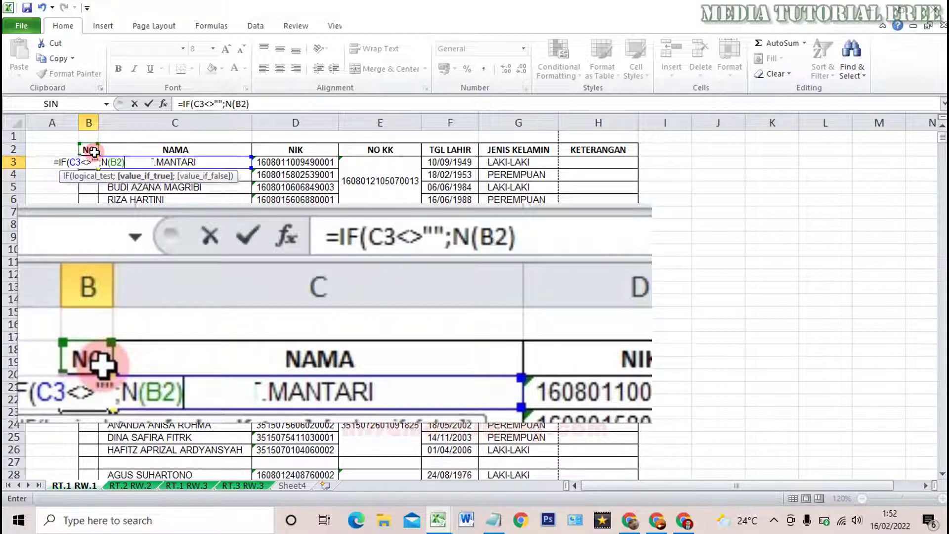
pyautogui.write('+1')
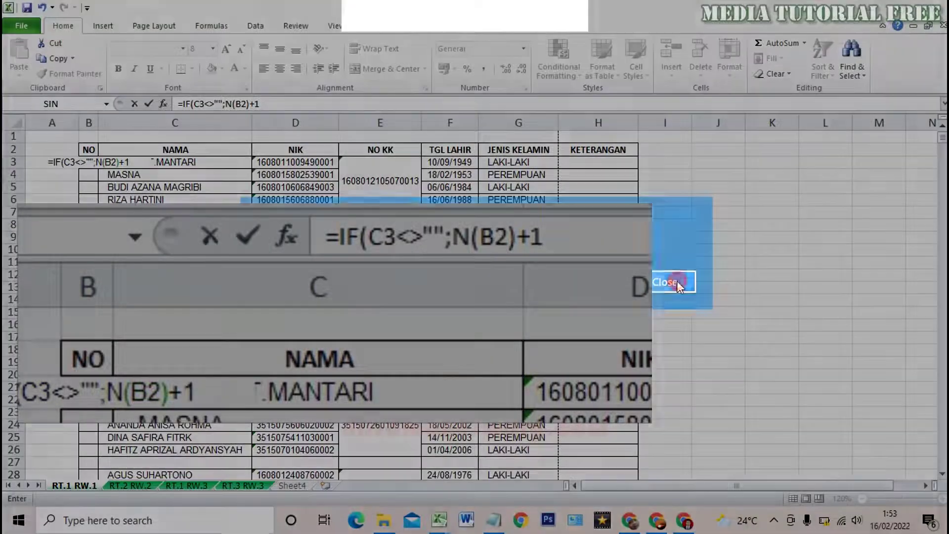
pyautogui.click(677, 281)
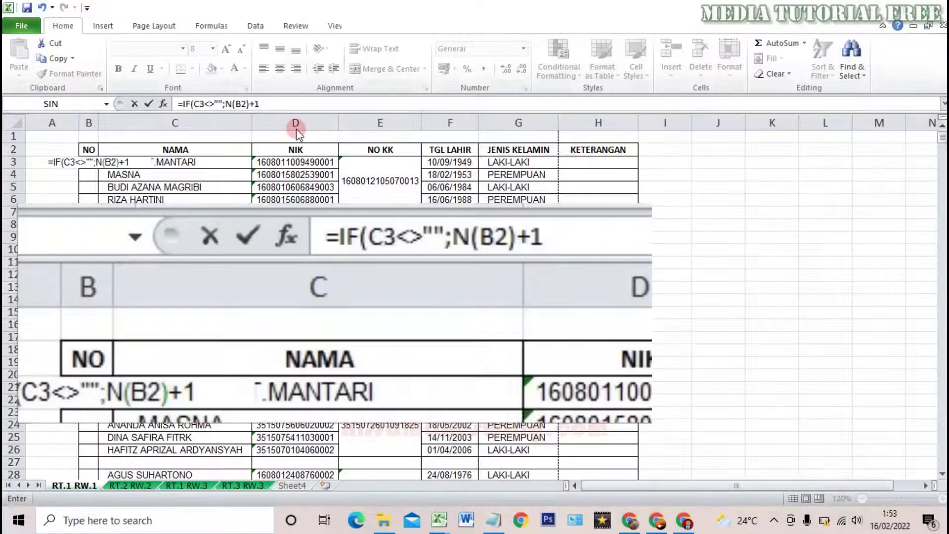
pyautogui.click(271, 103)
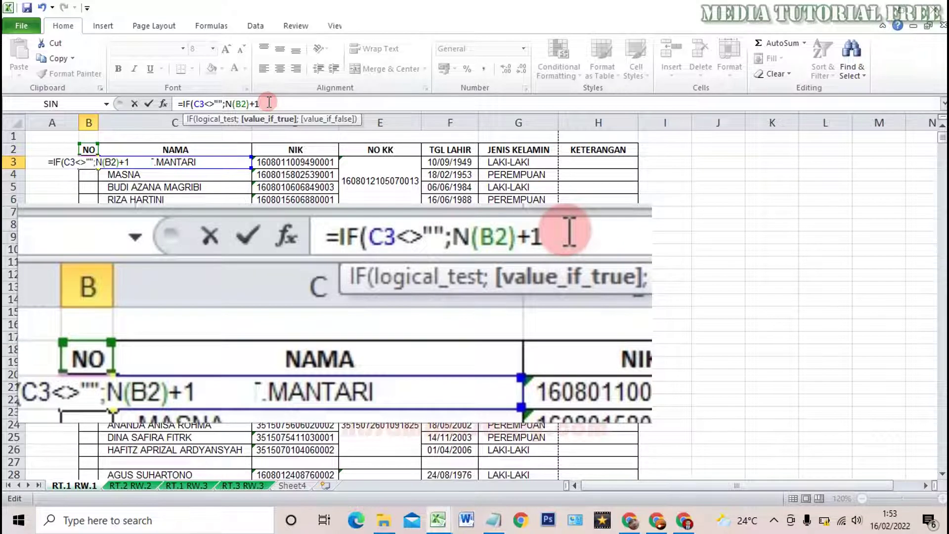
pyautogui.write(';')
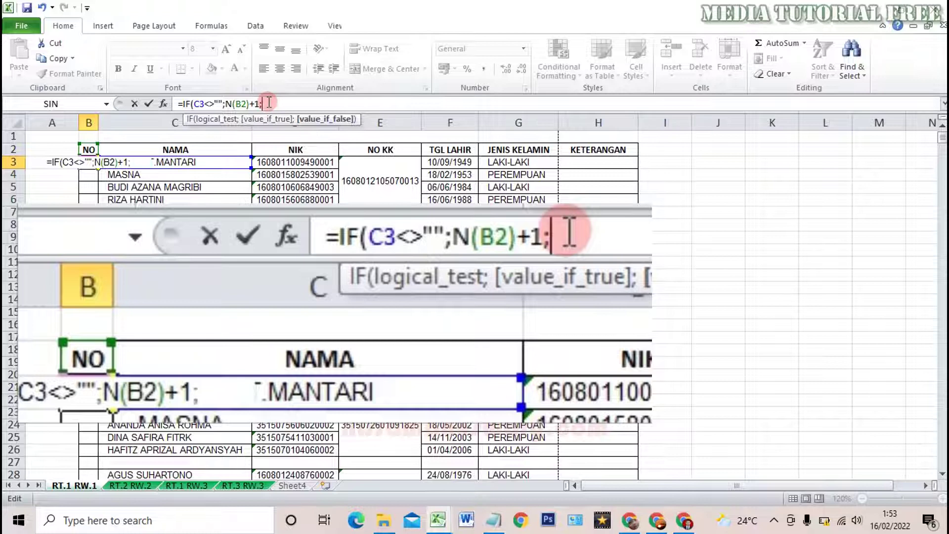
pyautogui.write('""')
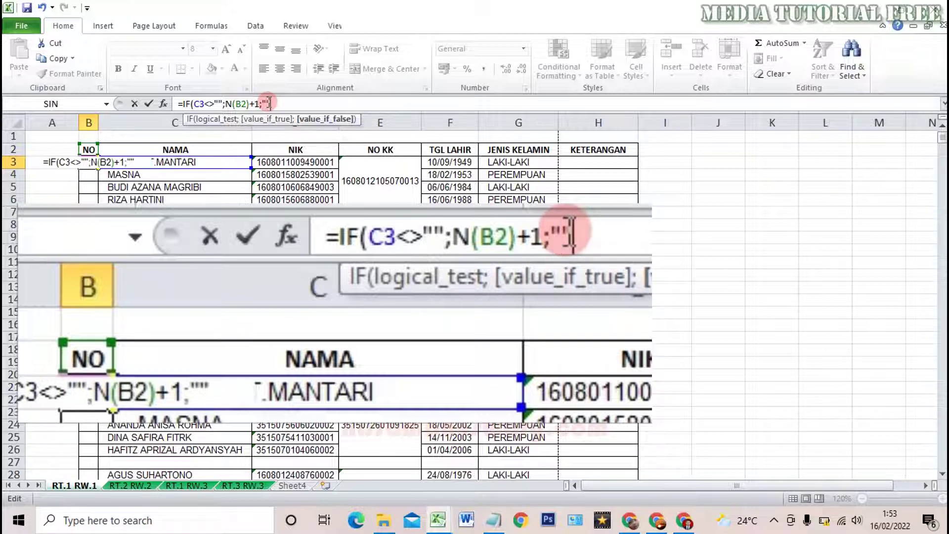
pyautogui.write(')')
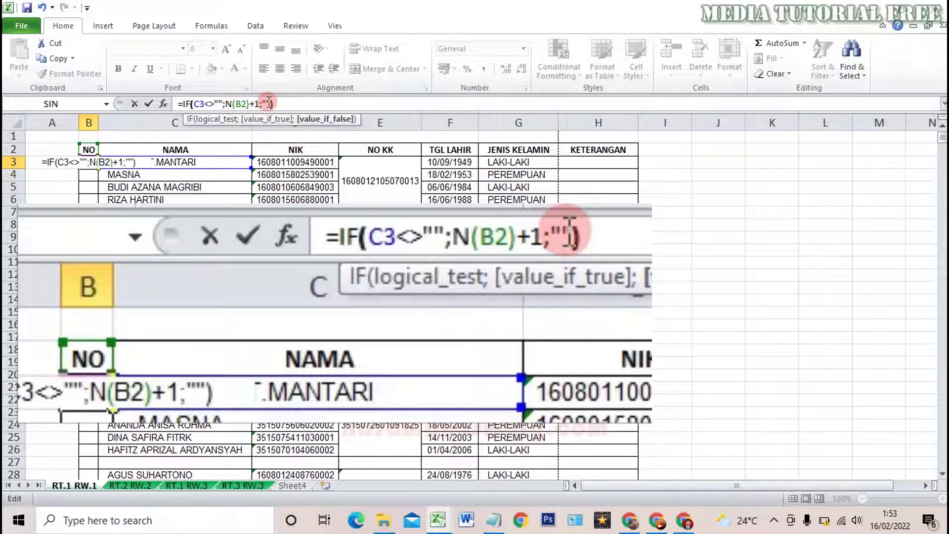
pyautogui.click(192, 104)
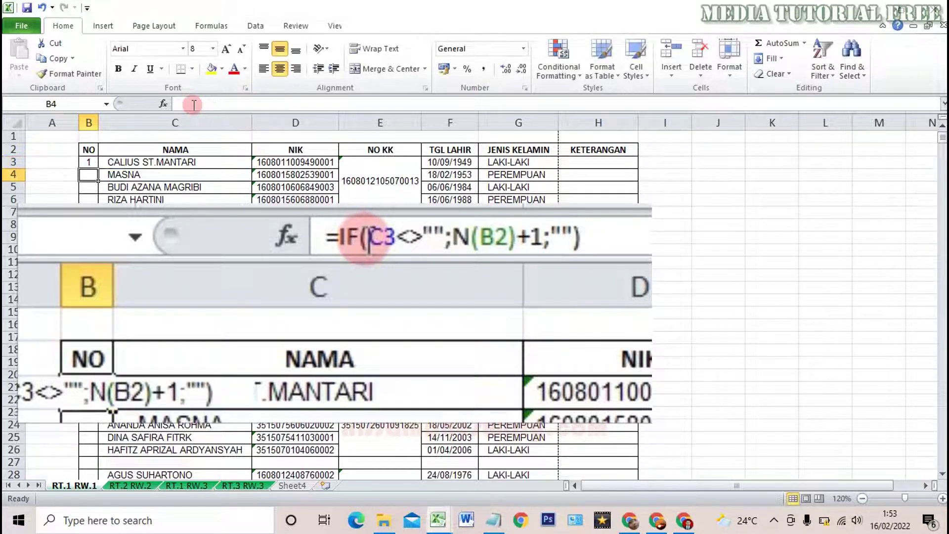
pyautogui.press('Return')
pyautogui.click(89, 163)
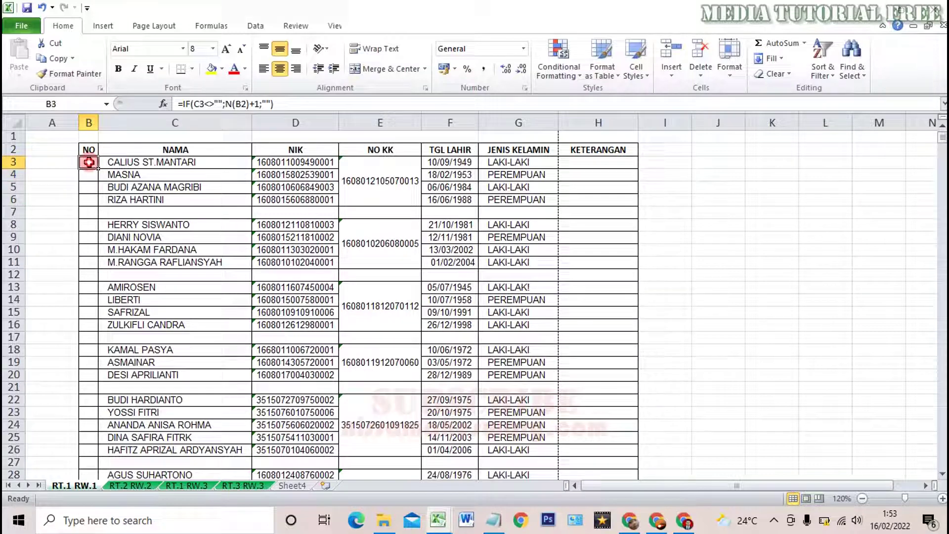
# Step: Copy the B3 numbering formula down column B to row 327, then return to the top
pyautogui.moveTo(98, 168)
pyautogui.mouseDown()
pyautogui.moveTo(104, 520)
pyautogui.moveTo(97, 463)
pyautogui.moveTo(99, 511)
pyautogui.mouseUp()
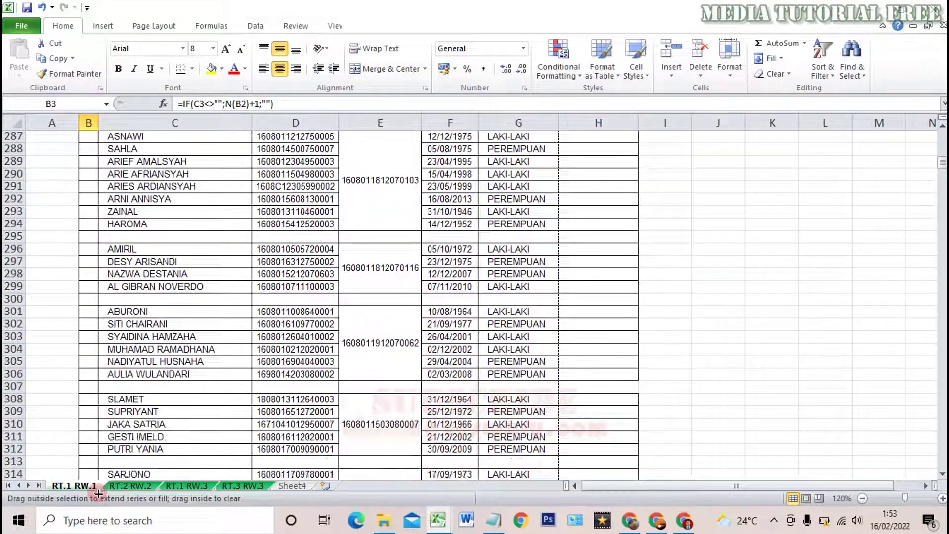
pyautogui.moveTo(99, 512); pyautogui.dragTo(98, 446)
pyautogui.scroll(7, 129, 422)
pyautogui.scroll(8, 136, 416)
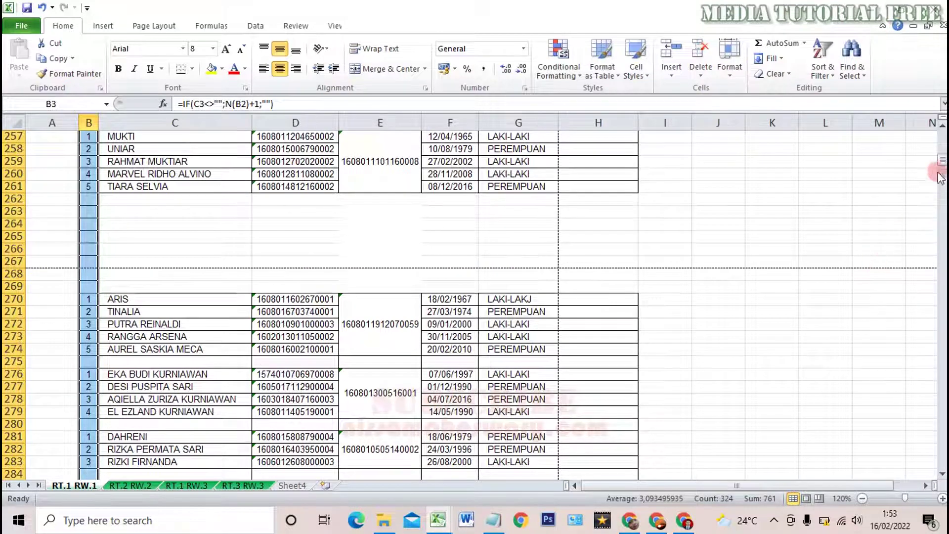
pyautogui.moveTo(942, 164); pyautogui.dragTo(942, 130)
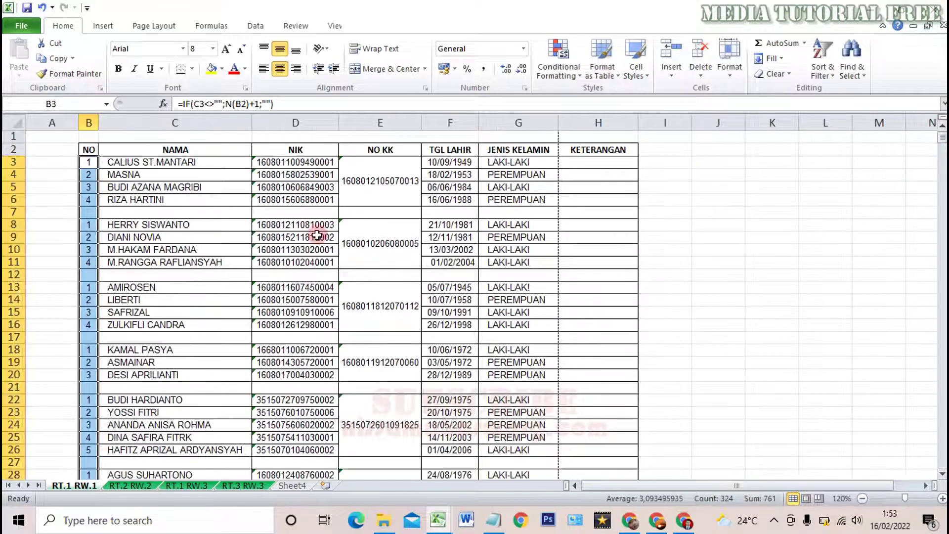
pyautogui.click(288, 105)
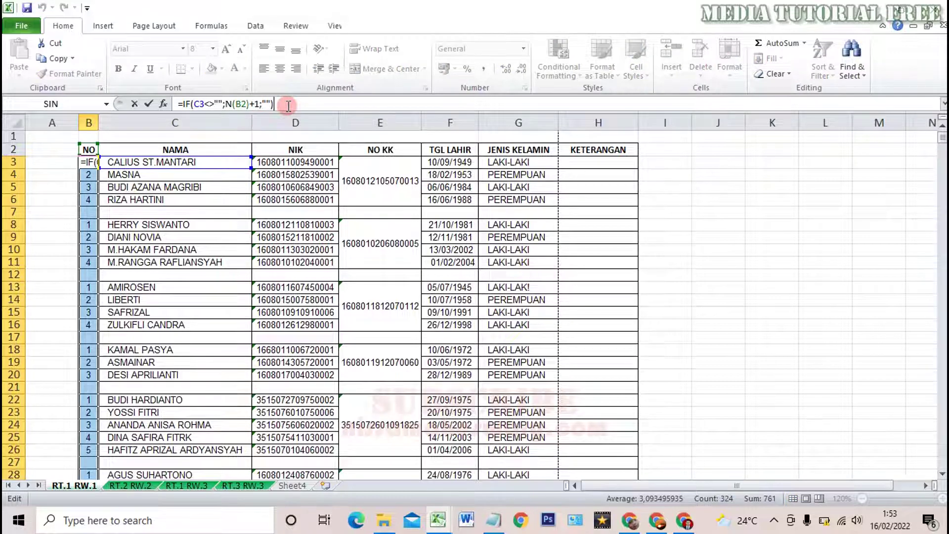
pyautogui.press('Return')
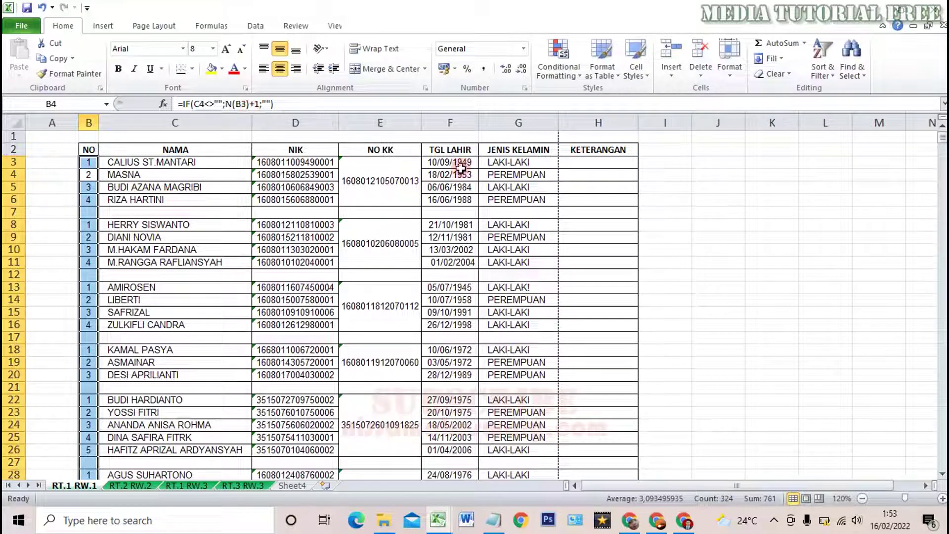
pyautogui.click(736, 197)
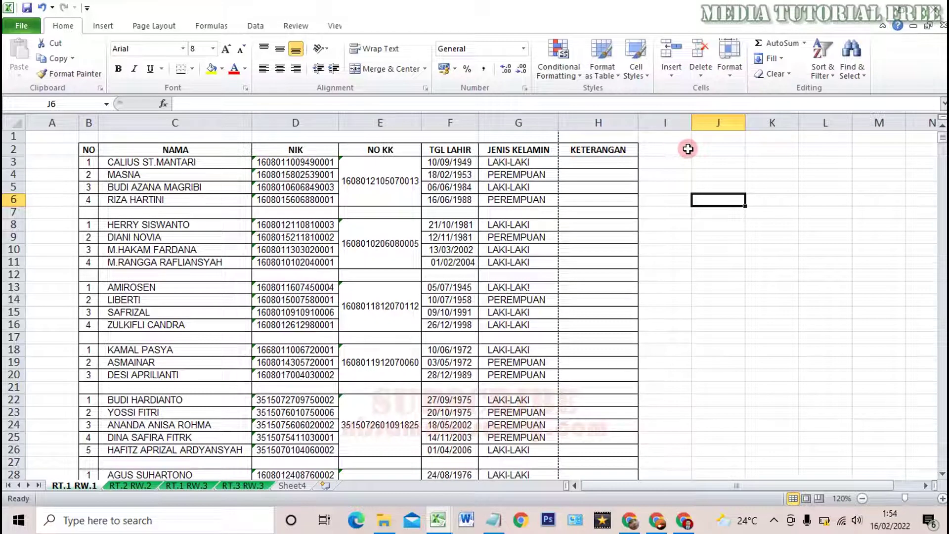
pyautogui.click(88, 159)
pyautogui.click(289, 104)
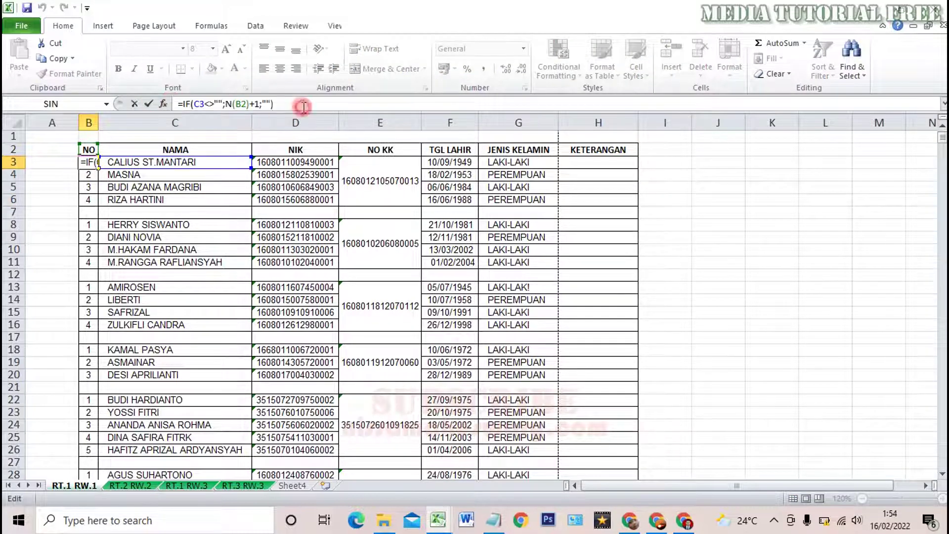
pyautogui.click(707, 195)
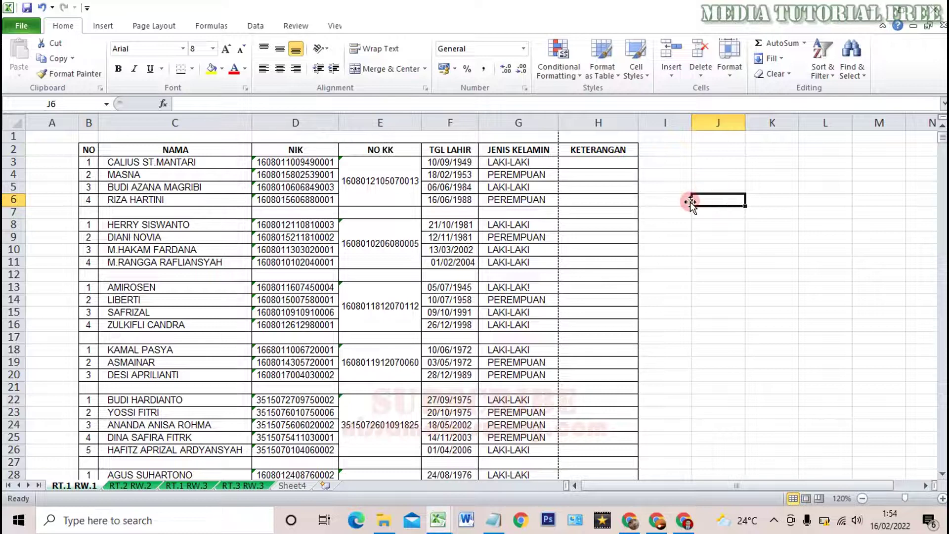